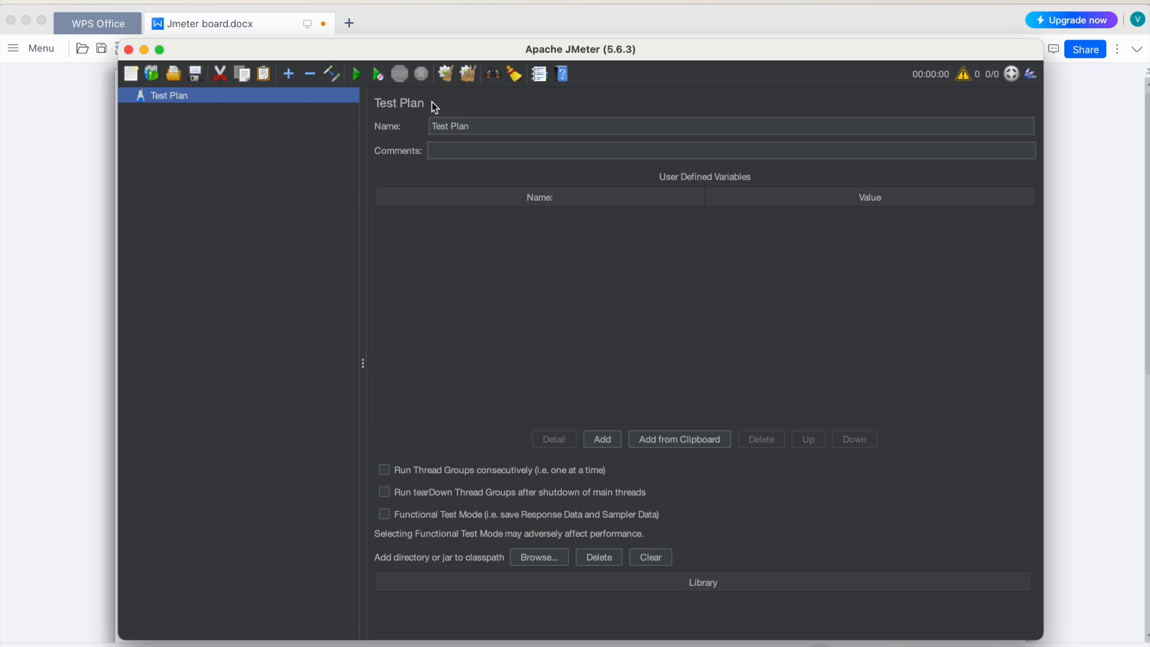
- Rename the test plan as Test Plan1 and save it as Test Plan1.jmx in the Test Scripts and Test Data folder
click(492, 125)
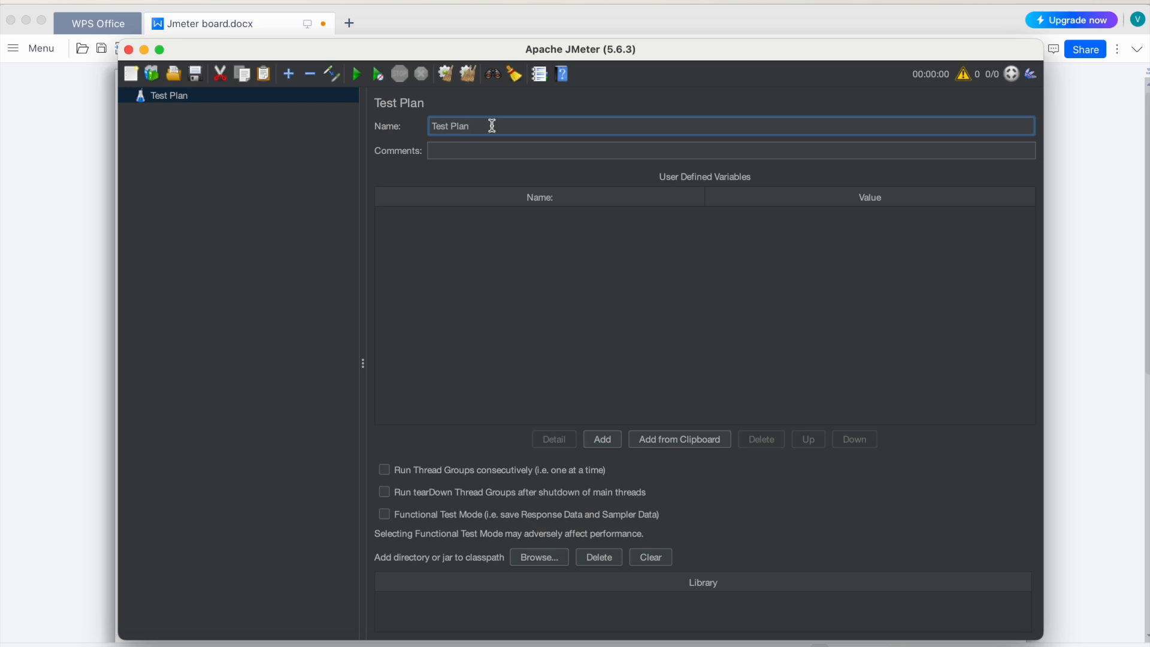
text(1)
click(195, 75)
click(445, 226)
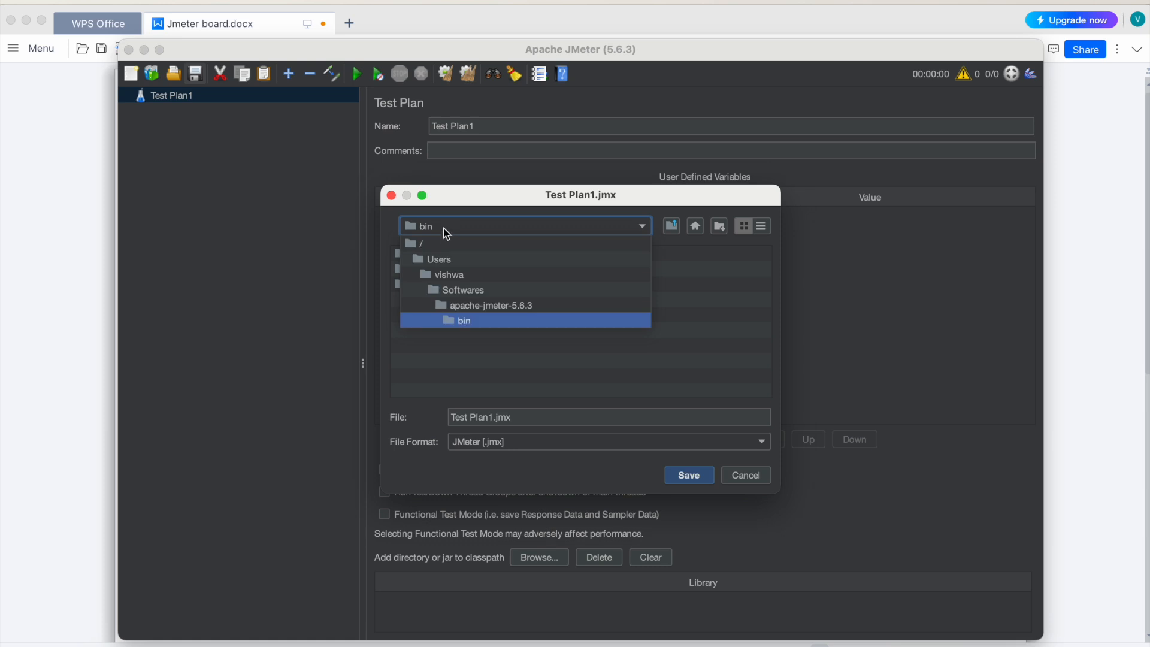
click(454, 291)
double_click(453, 284)
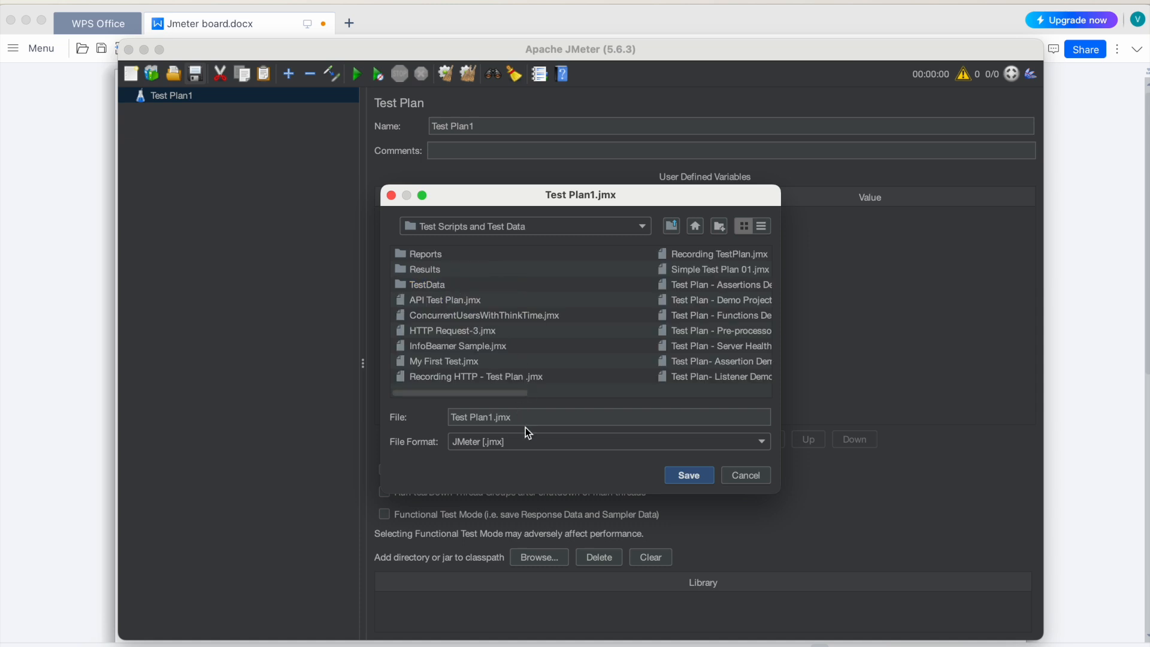
click(686, 475)
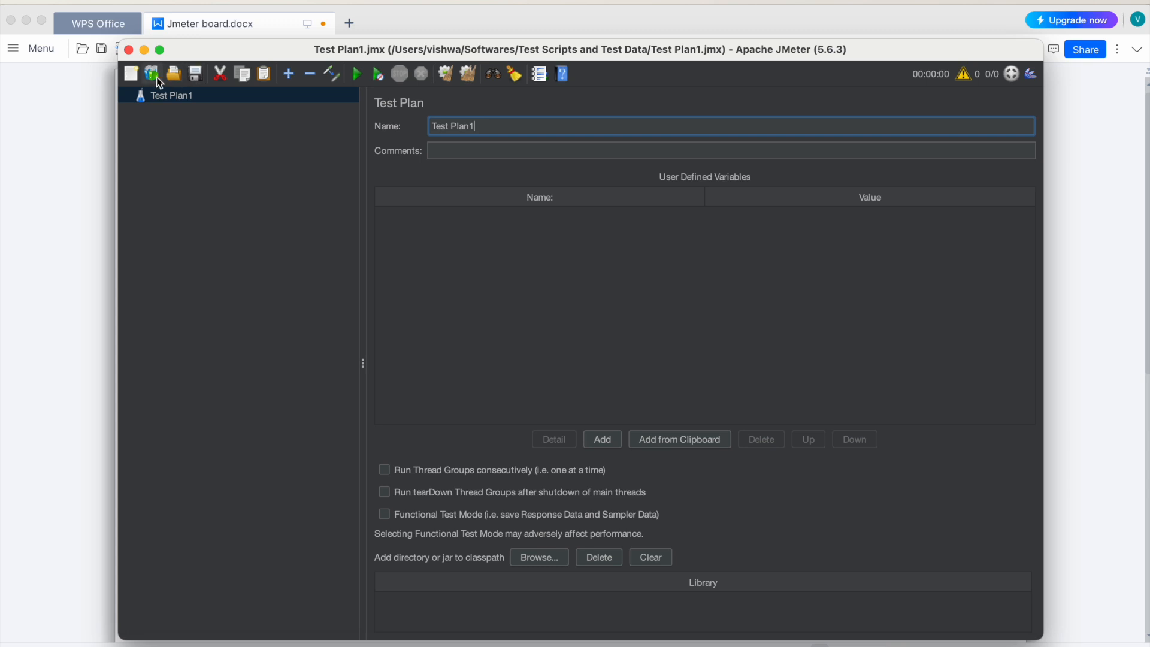
- Start a new test plan from the Recording with Think Time template and inspect the contents of its HTTP(S) Test Script Recorder
click(130, 73)
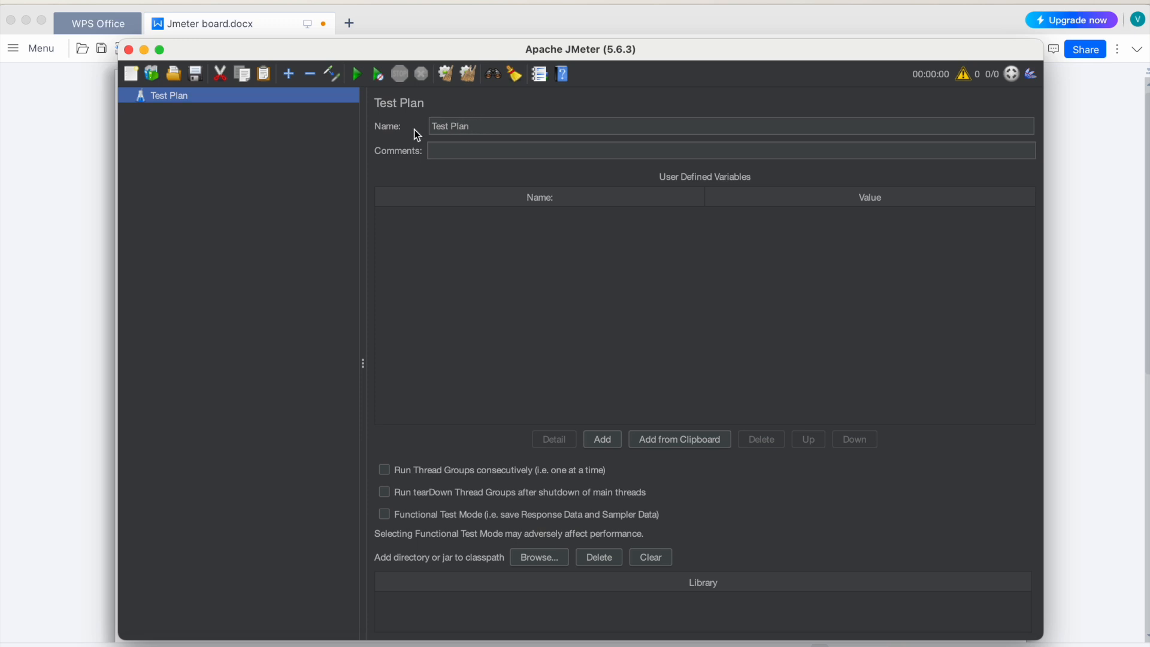
click(150, 76)
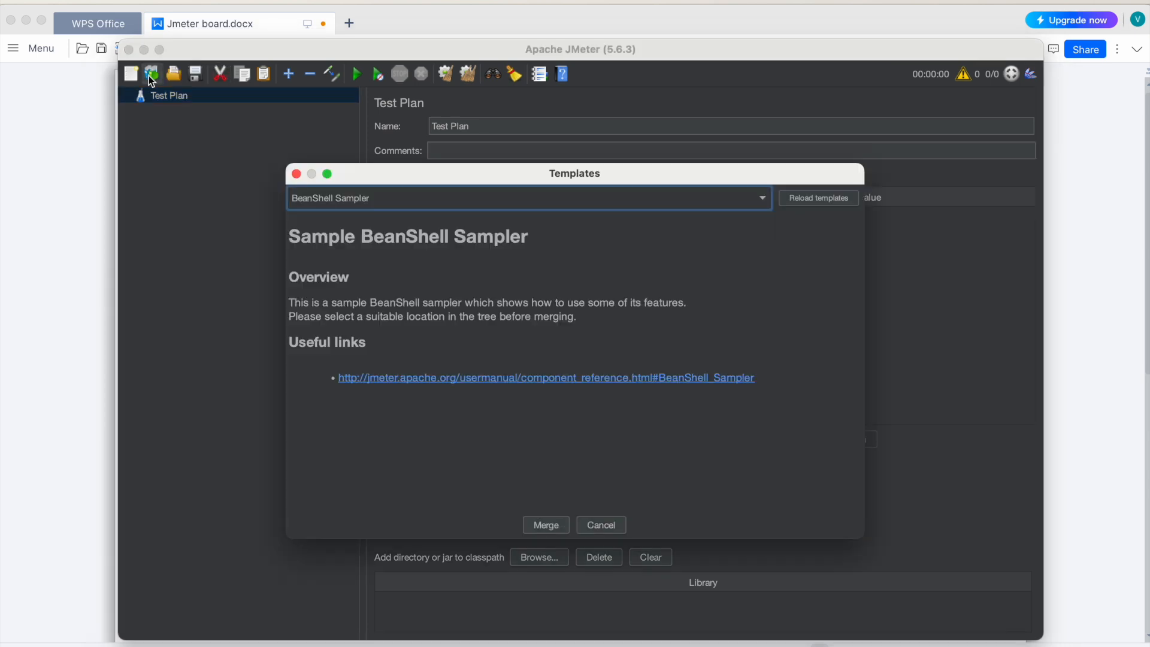
click(384, 204)
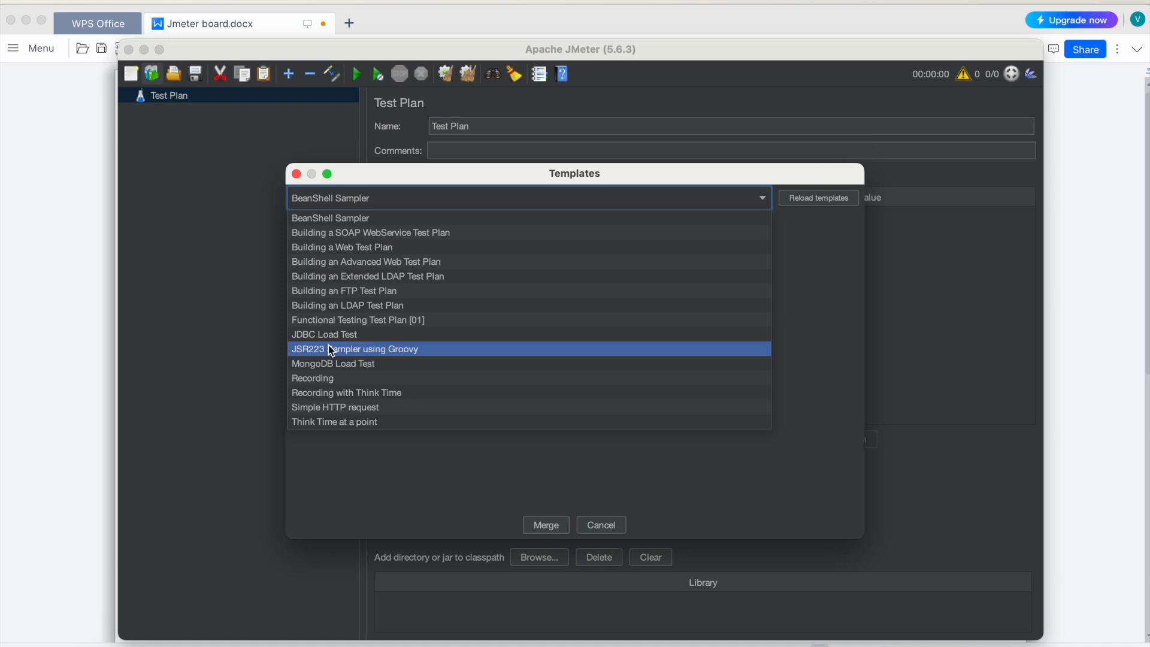
click(372, 392)
click(546, 525)
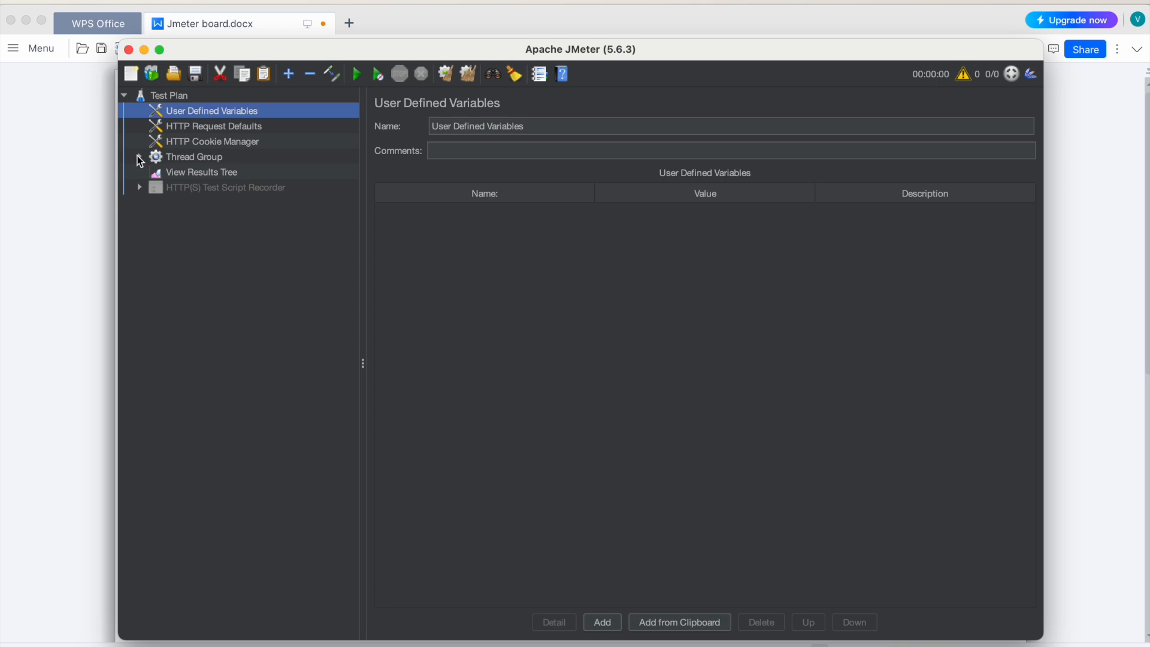
click(139, 188)
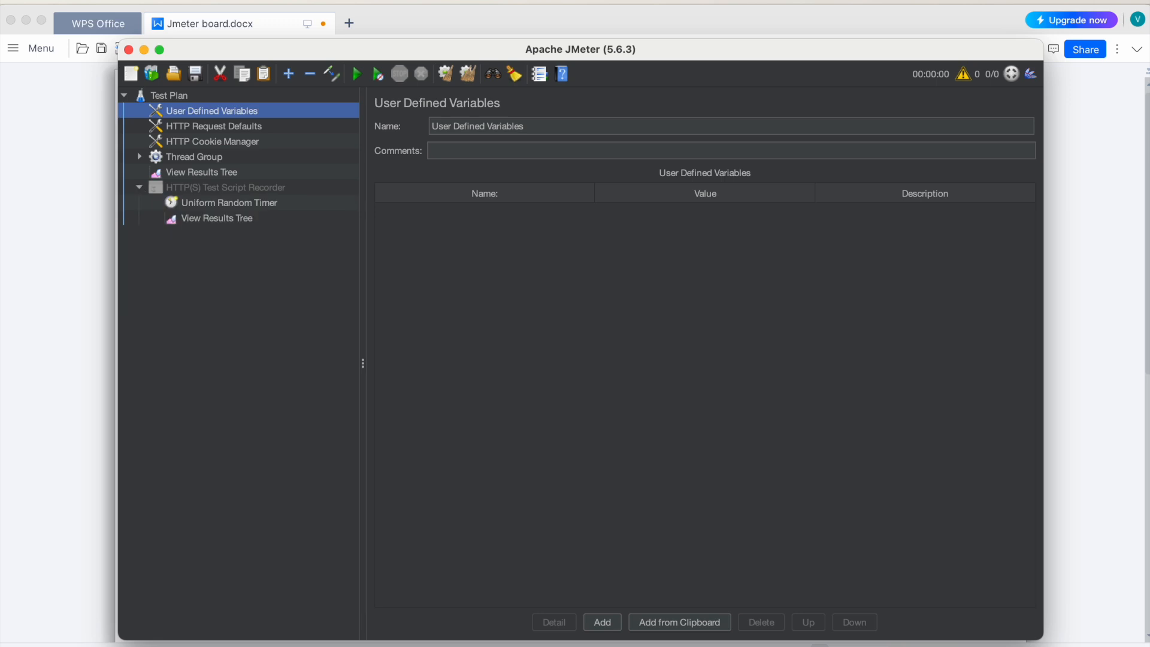
click(139, 187)
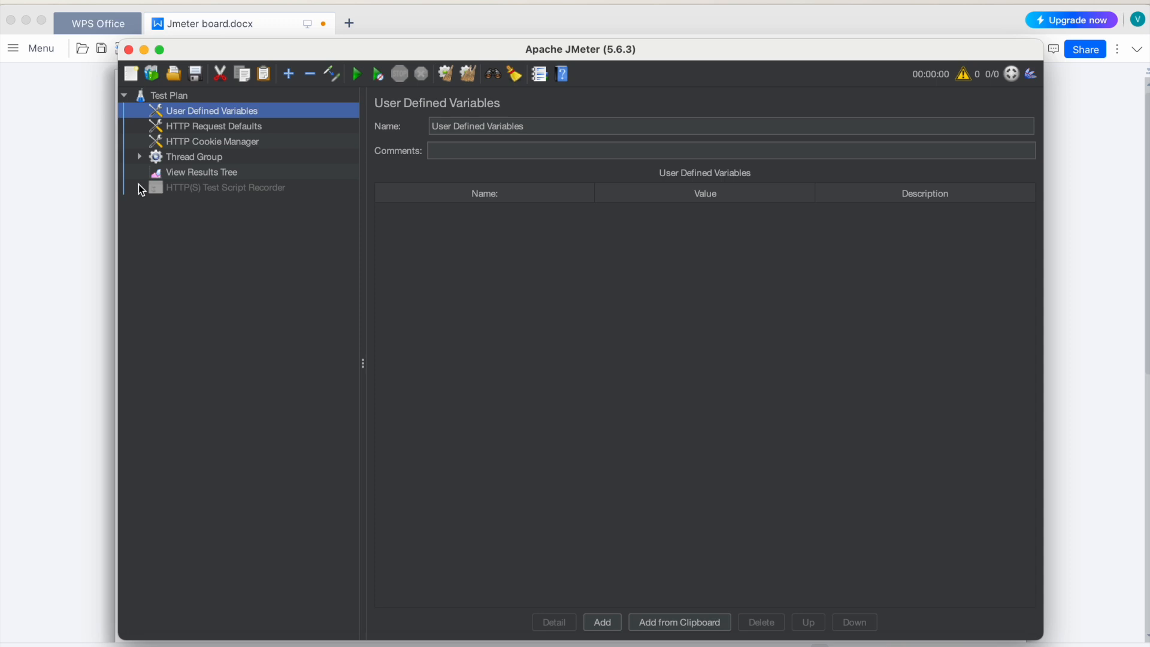
- Open Test Plan1.jmx from the Test Scripts and Test Data folder, discarding the unsaved template plan
click(174, 75)
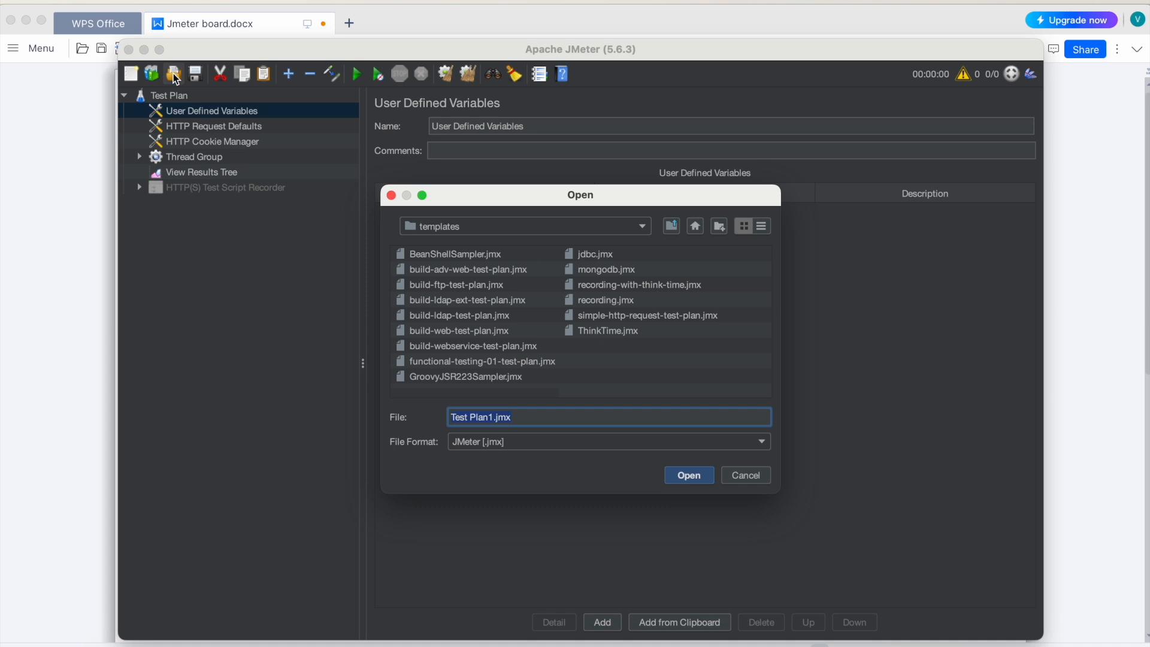
click(487, 226)
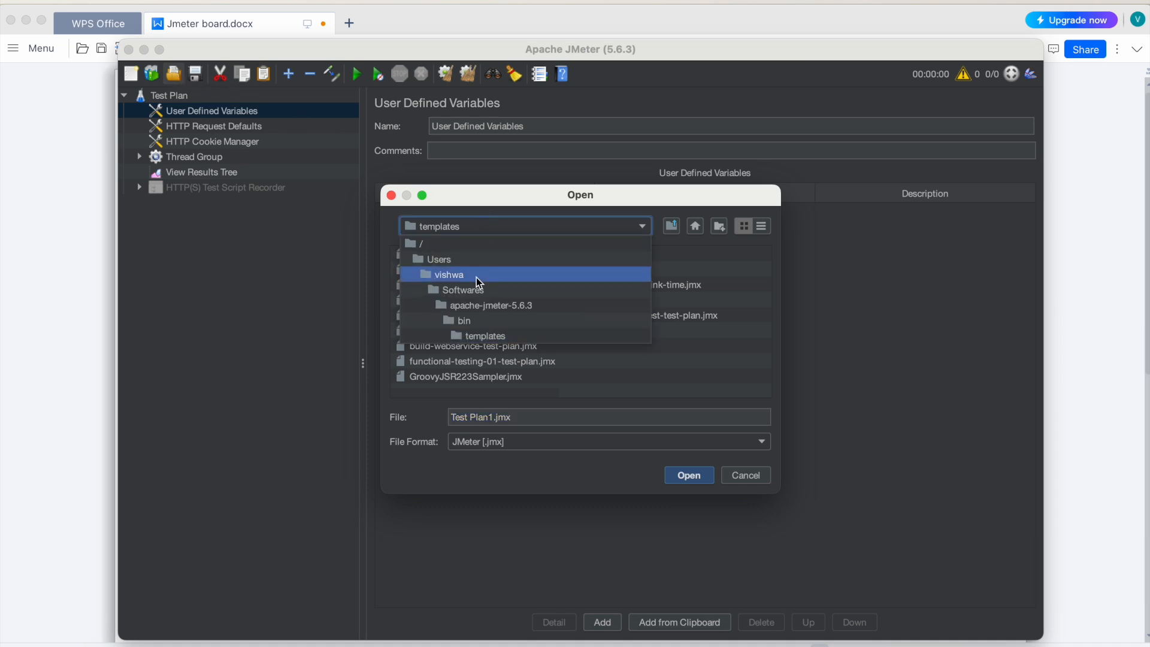
click(476, 304)
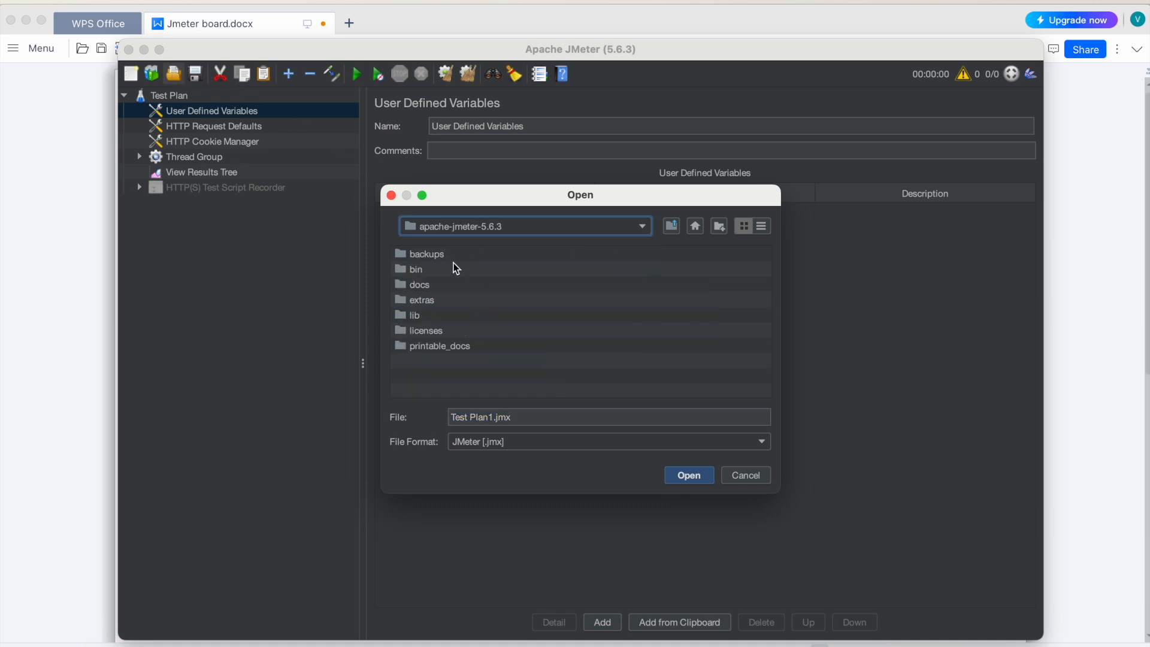
click(455, 231)
click(457, 291)
double_click(452, 283)
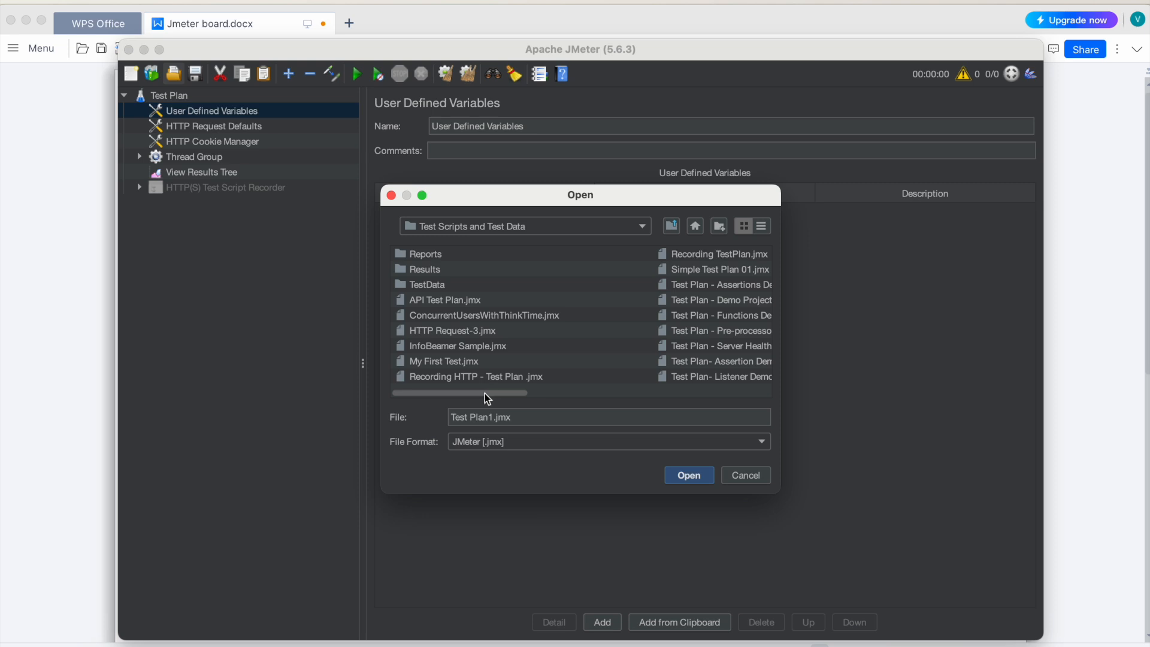
drag(486, 394, 644, 405)
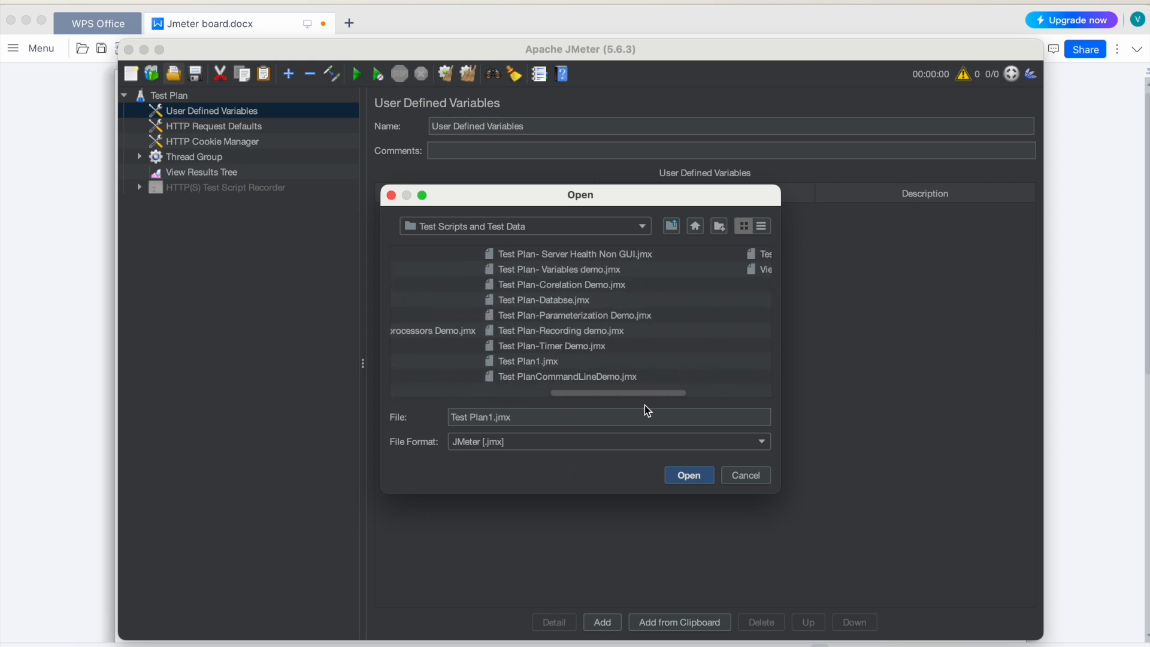
click(547, 361)
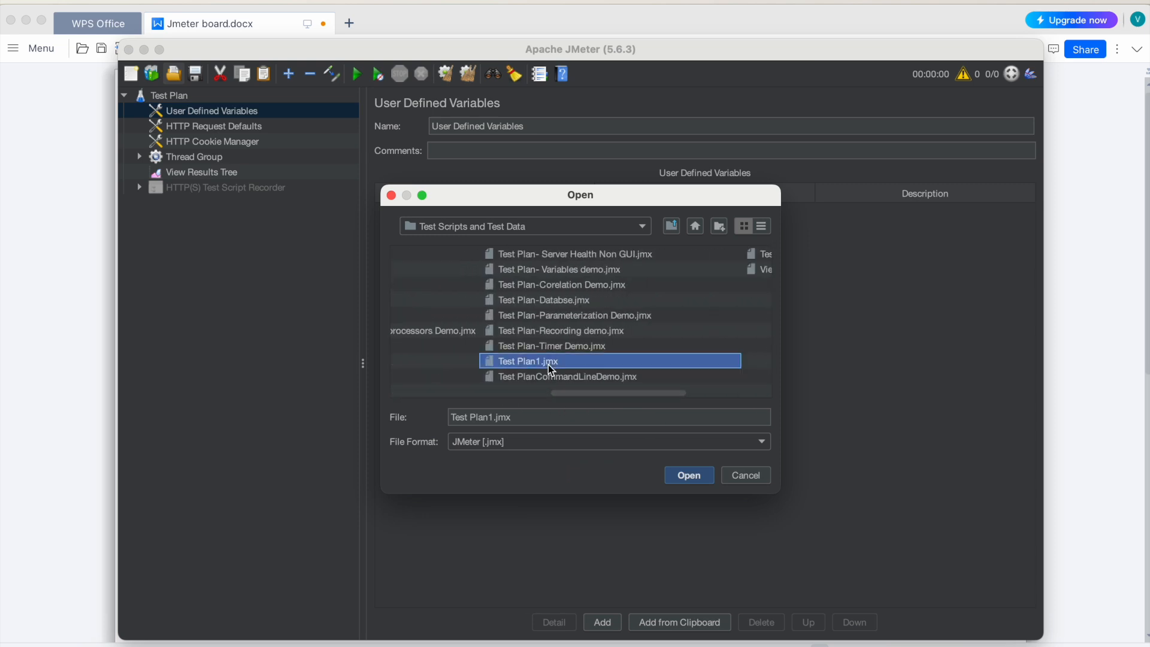
click(689, 475)
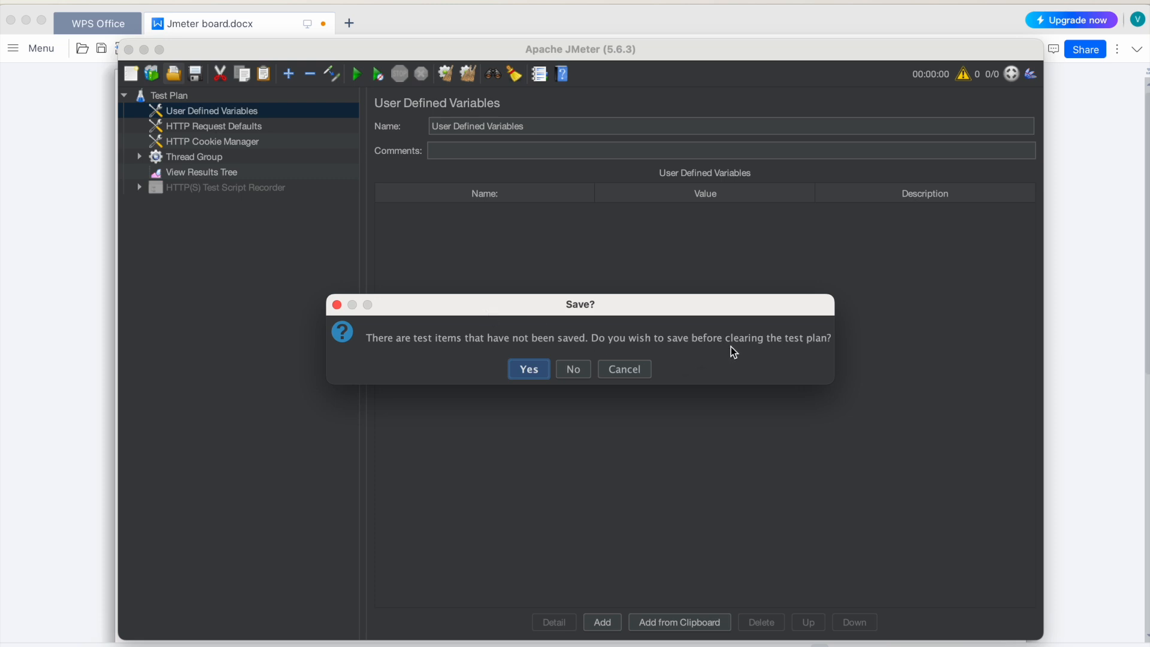
click(573, 369)
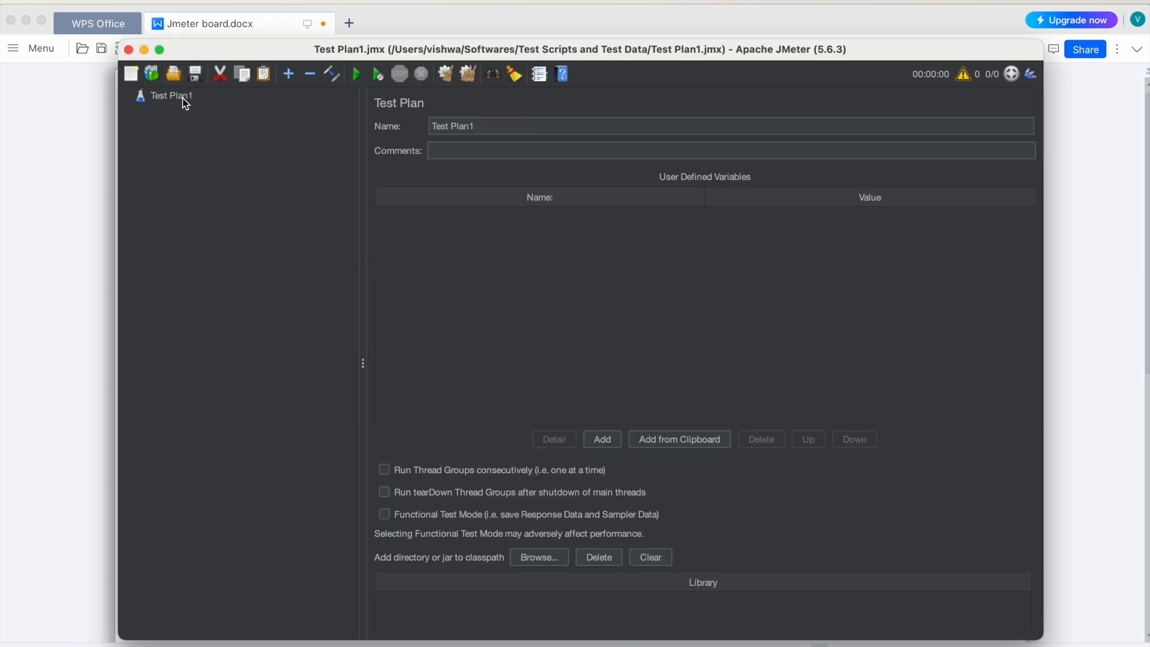
- Add a Thread Group to Test Plan1
click(181, 99)
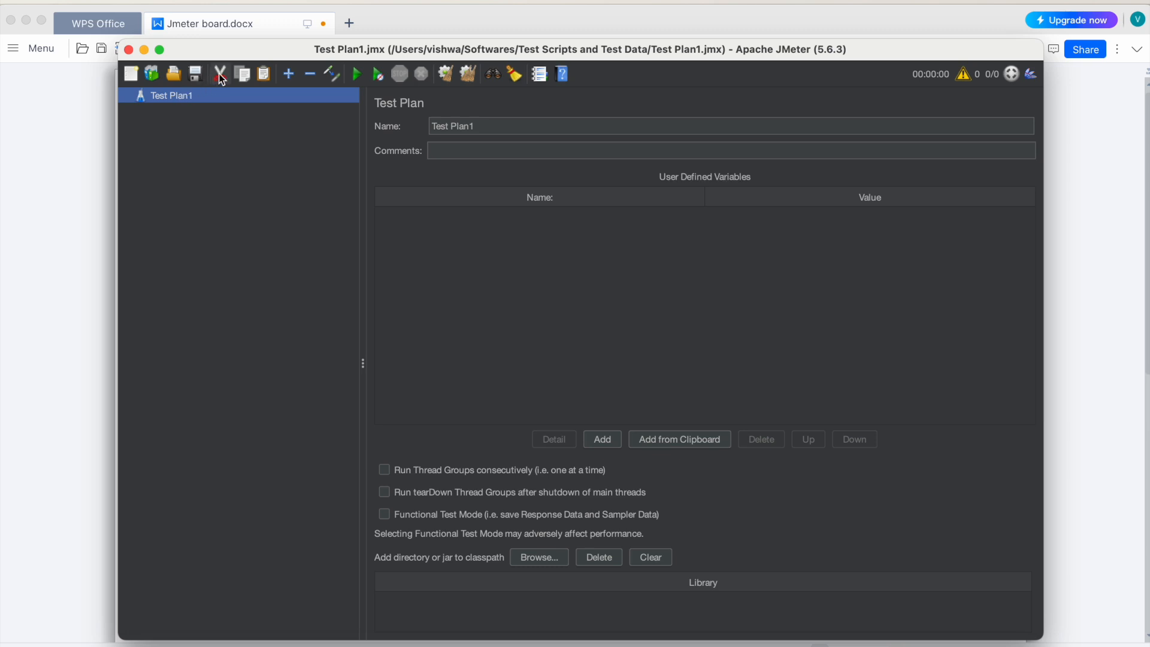
right_click(171, 95)
mouse_move(275, 108)
mouse_move(381, 112)
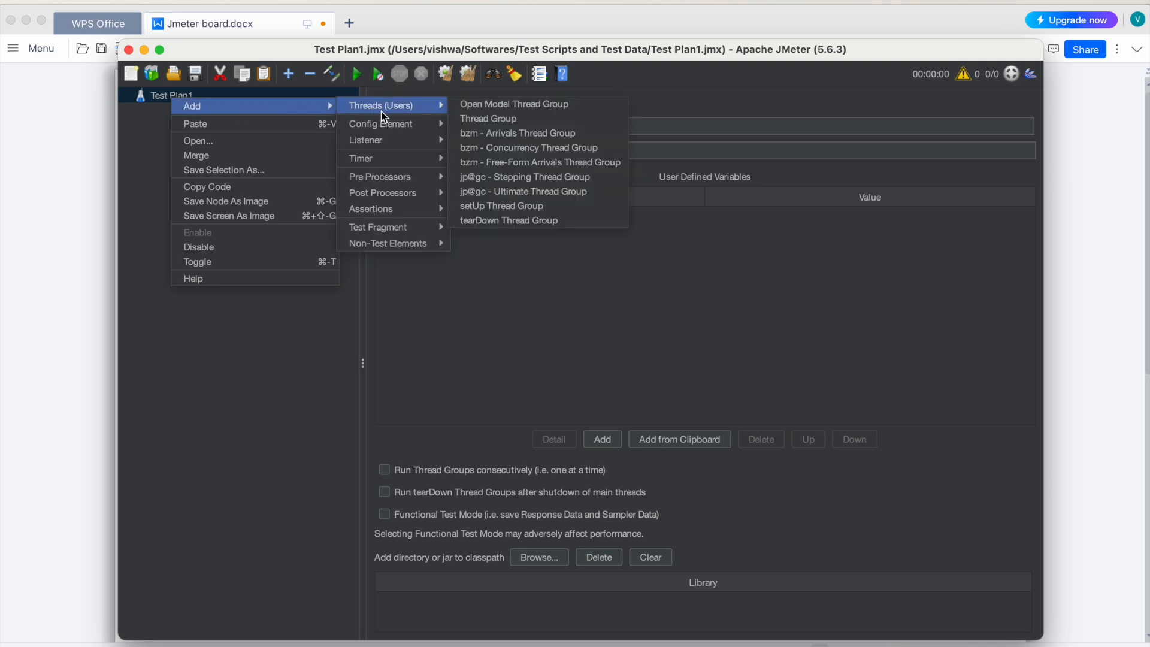
click(501, 121)
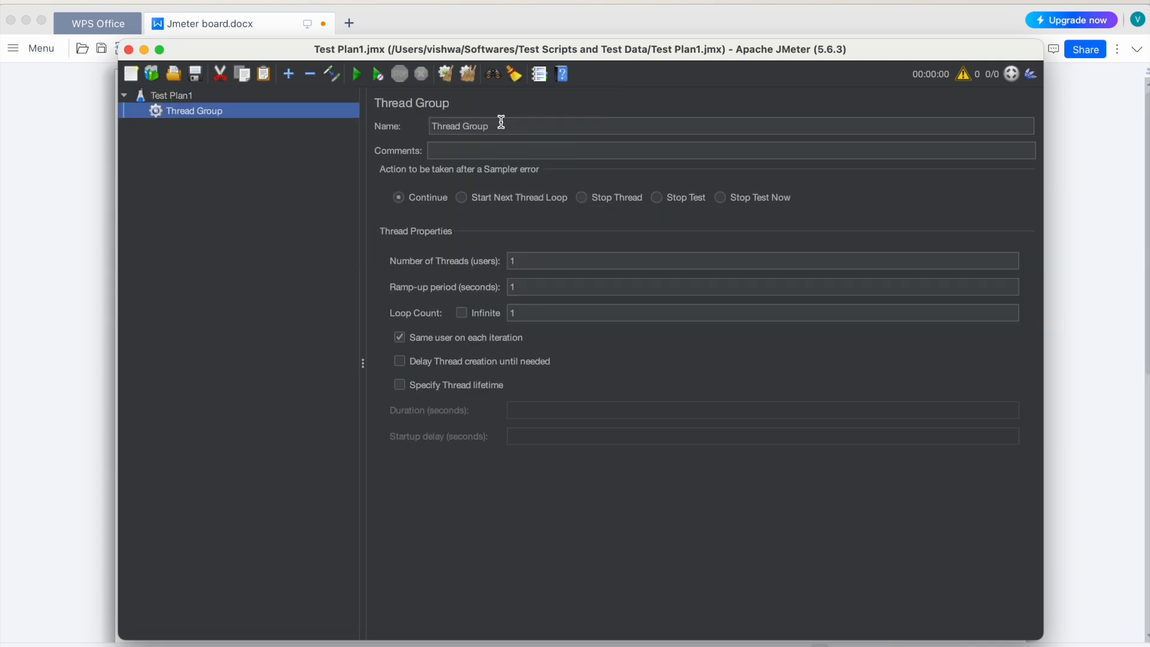
- Add an HTTP Request sampler to the Thread Group
right_click(202, 113)
mouse_move(217, 124)
mouse_move(413, 123)
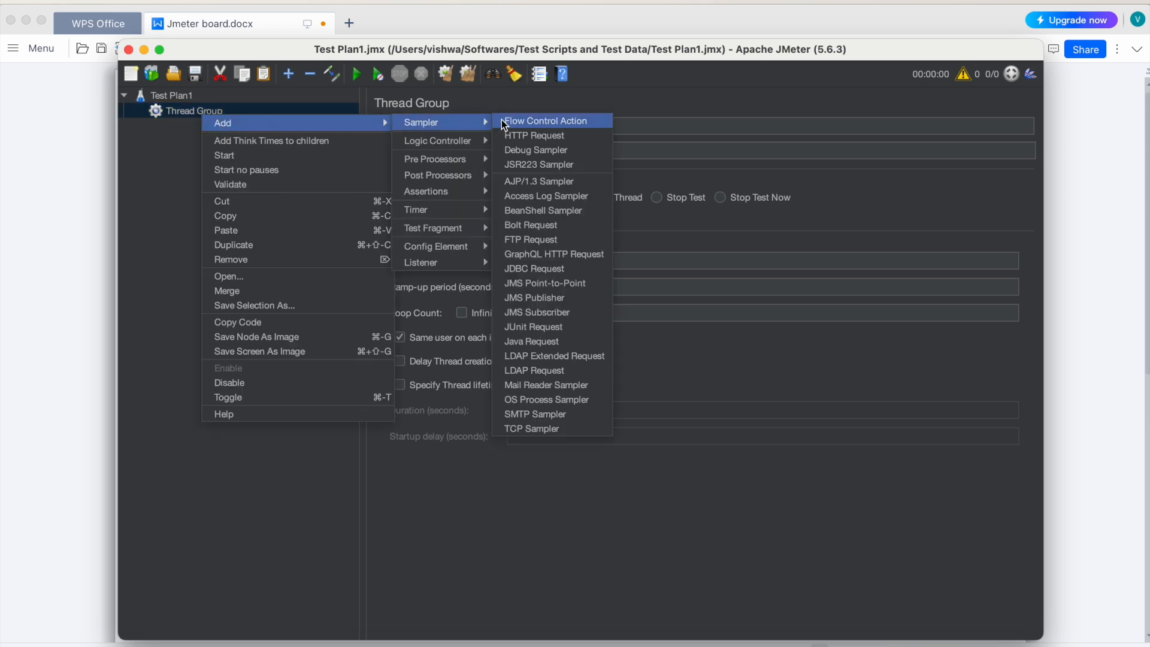
click(541, 137)
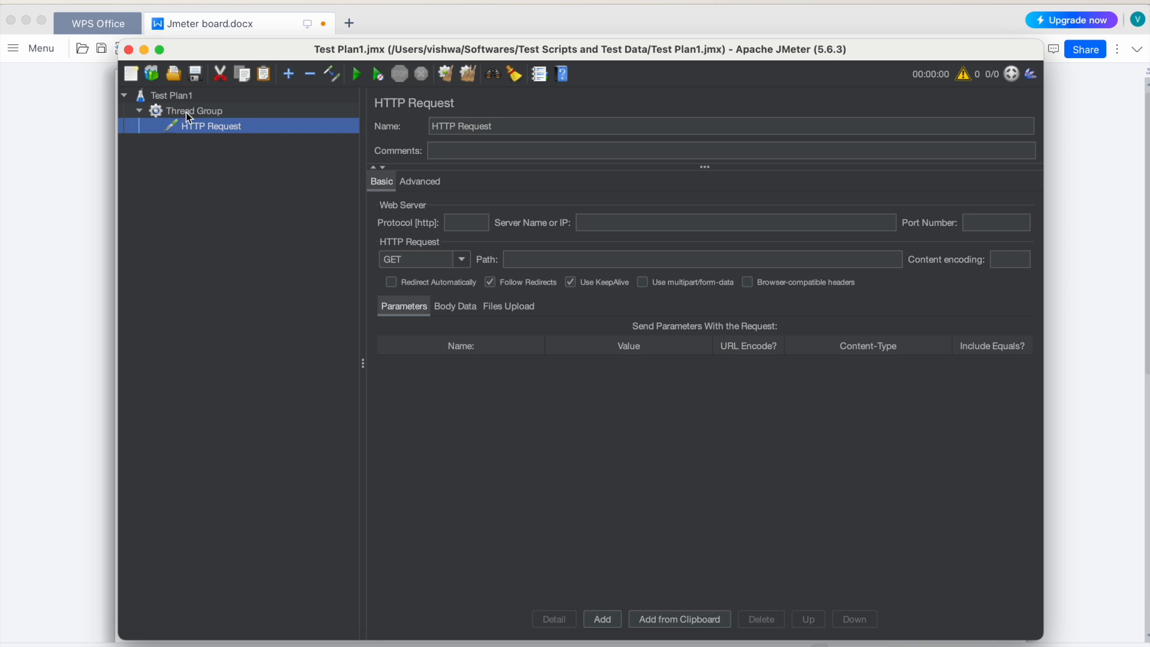
- Add a second Thread Group directly under Test Plan1
right_click(164, 98)
mouse_move(300, 108)
mouse_move(356, 106)
click(479, 122)
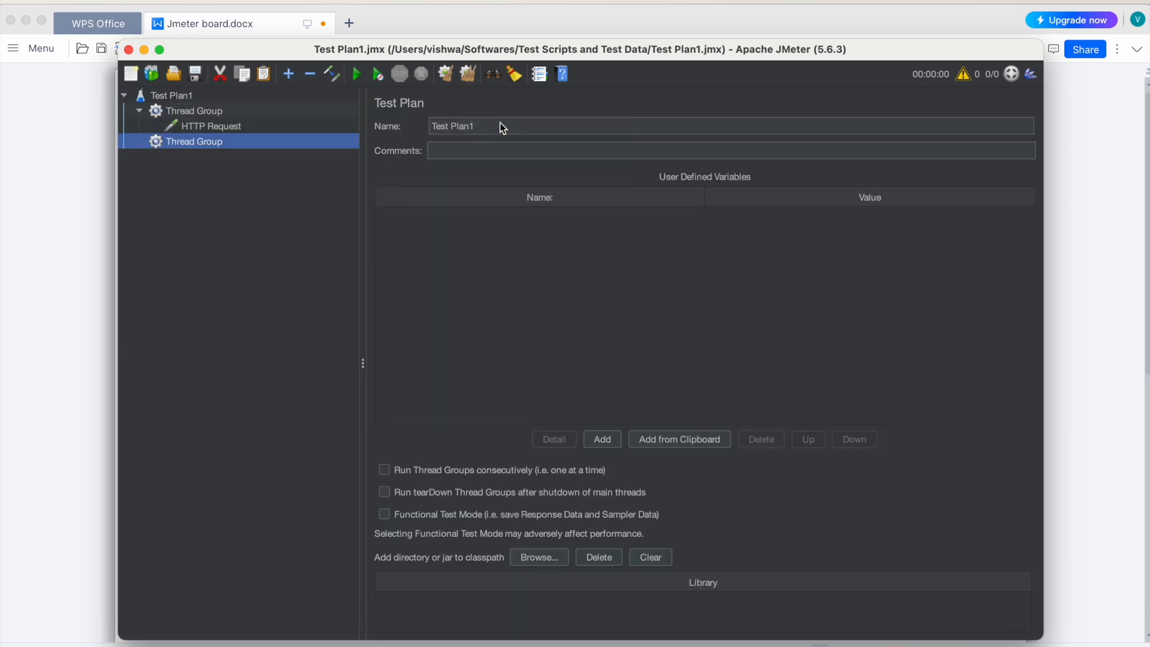
- Move the HTTP Request from the first Thread Group into the second by cutting and pasting it, and expand the second group
click(206, 125)
click(220, 74)
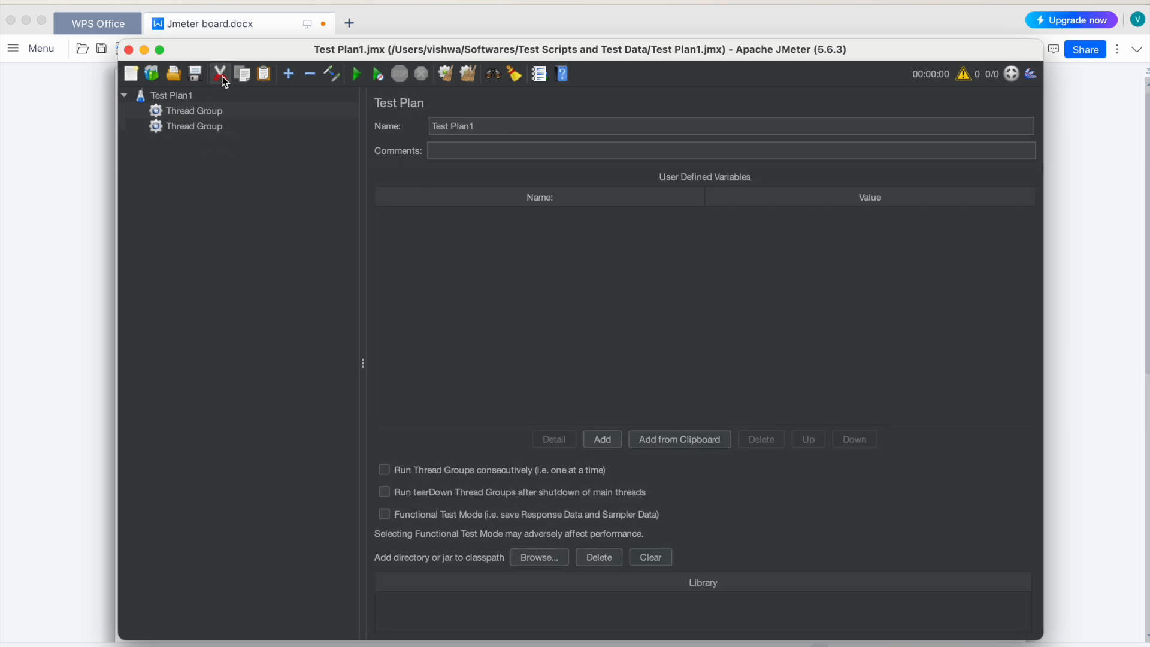
click(172, 130)
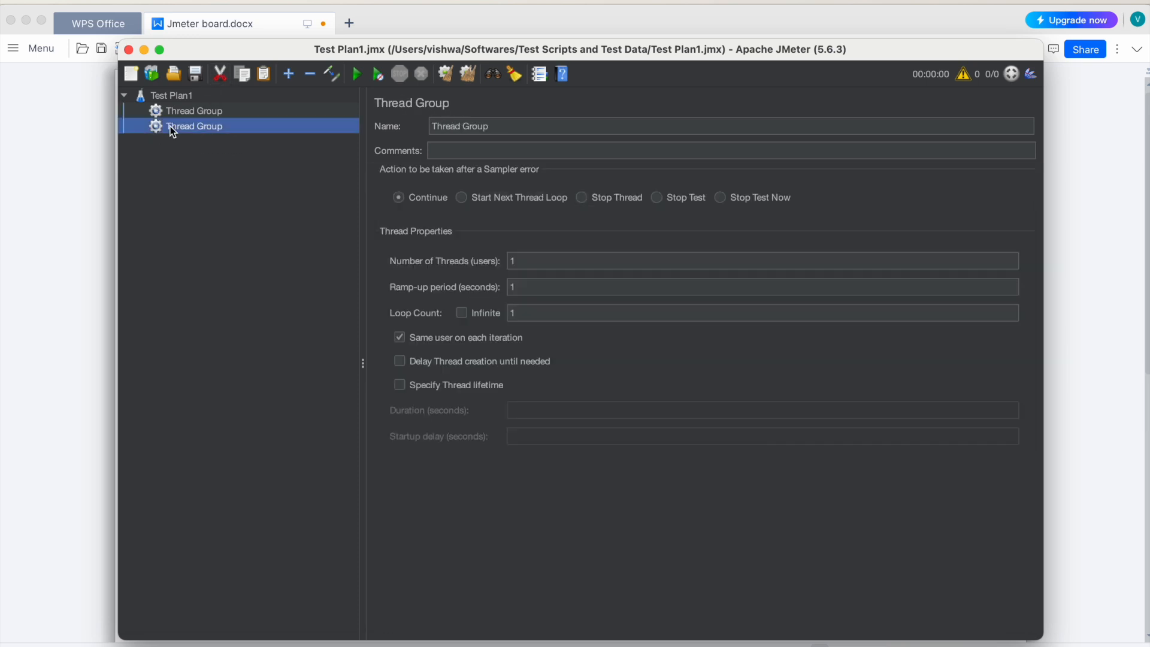
right_click(173, 130)
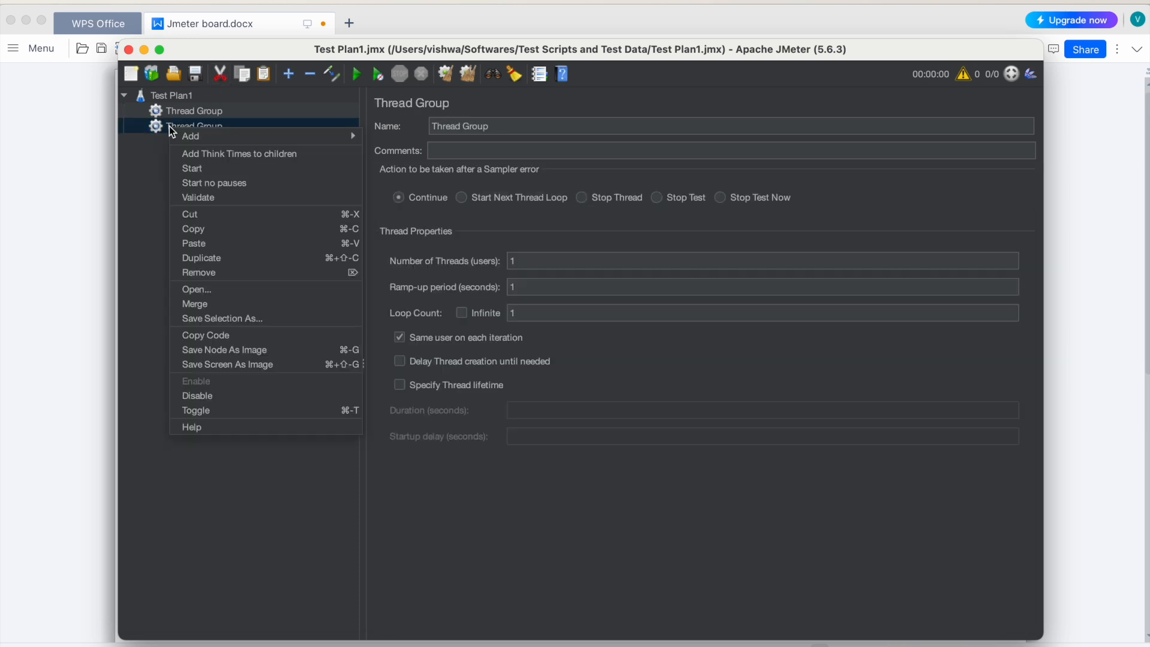
click(222, 244)
click(141, 126)
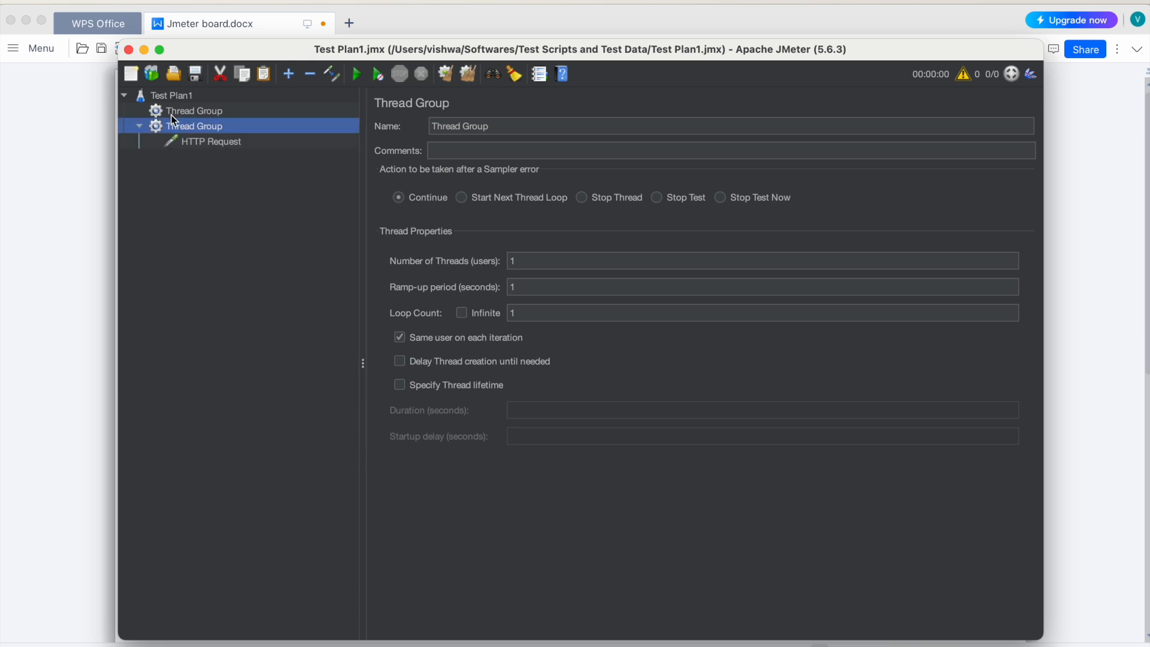
- Rename the first thread group as Thread Group1 and the second, containing the HTTP Request, as Thread Group2
click(203, 143)
click(198, 114)
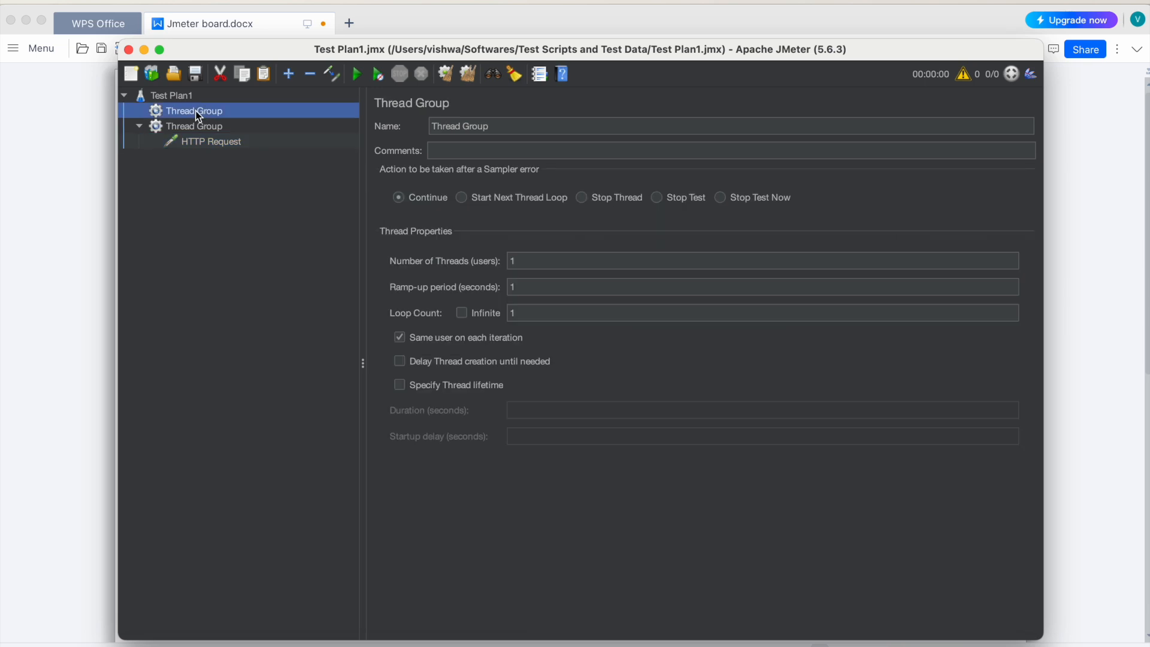
click(197, 127)
click(198, 113)
click(525, 129)
text(1)
click(214, 128)
click(521, 128)
text(2)
click(249, 195)
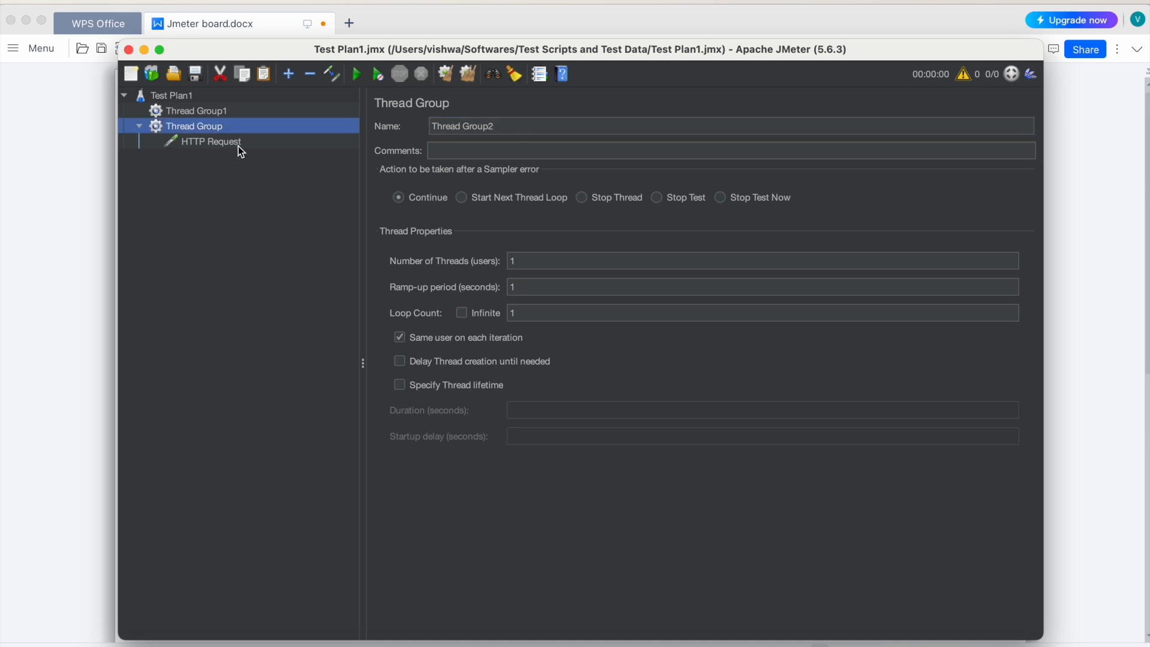
click(200, 111)
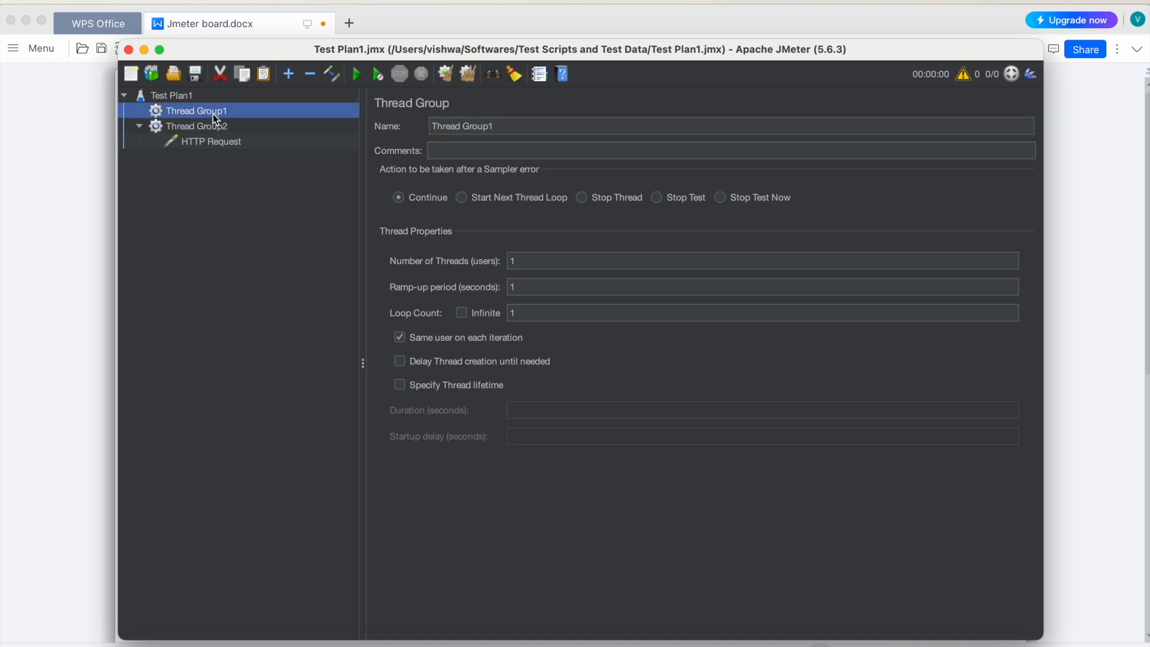
- Copy the HTTP Request from Thread Group2 and paste it into Thread Group1
click(213, 130)
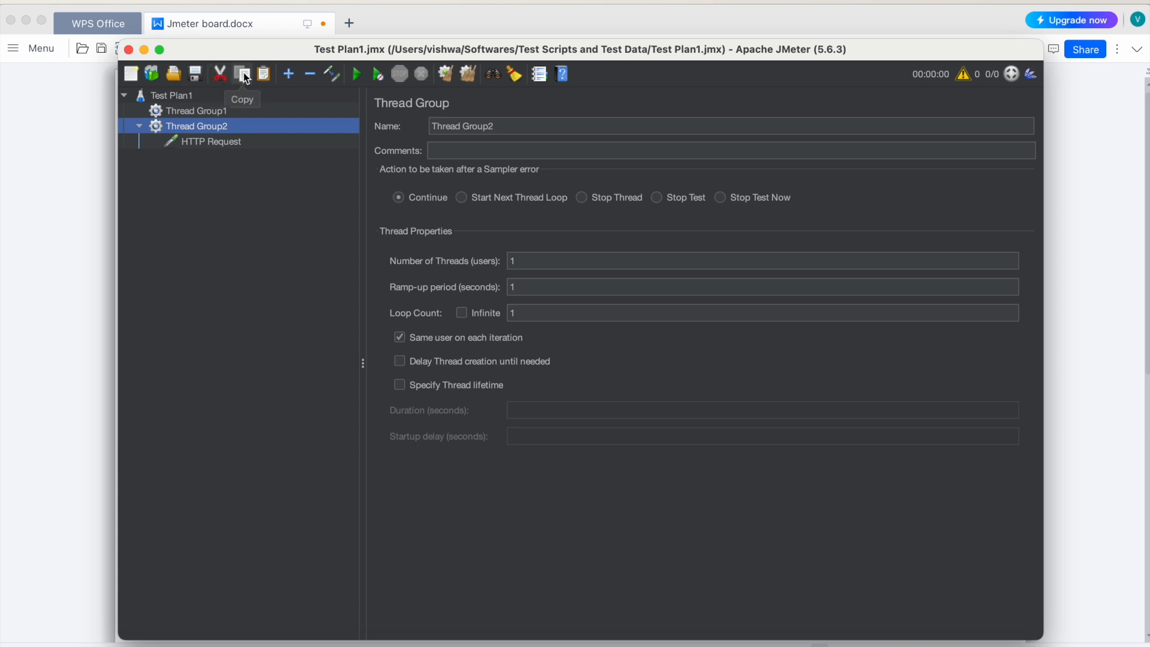
click(208, 144)
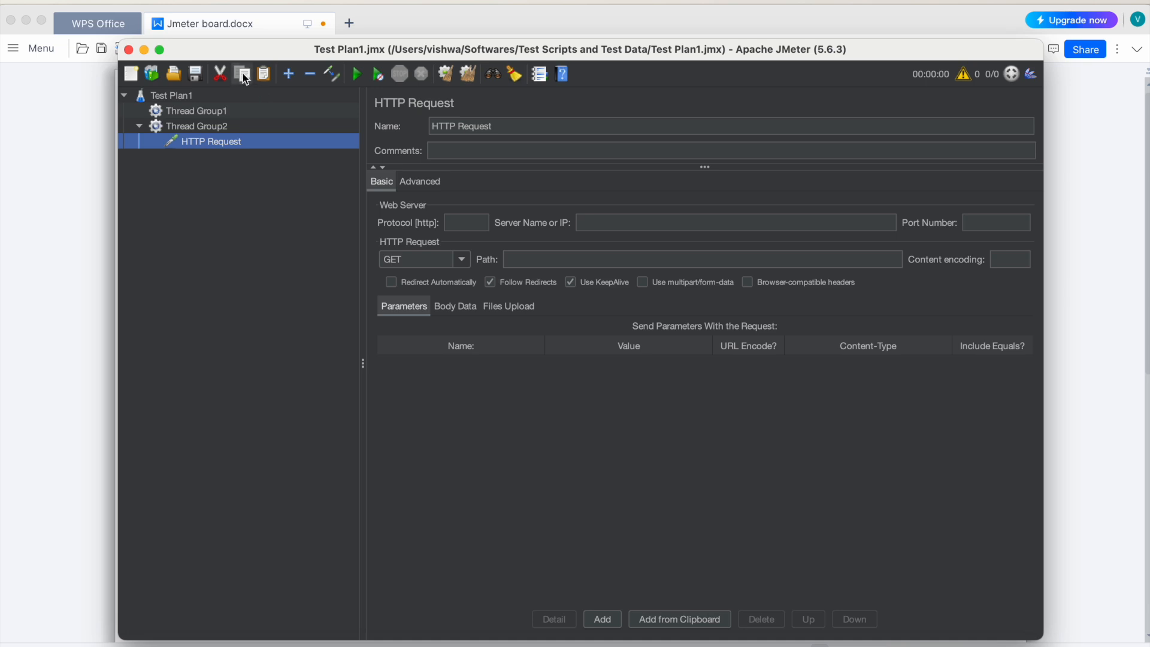
click(207, 109)
right_click(205, 111)
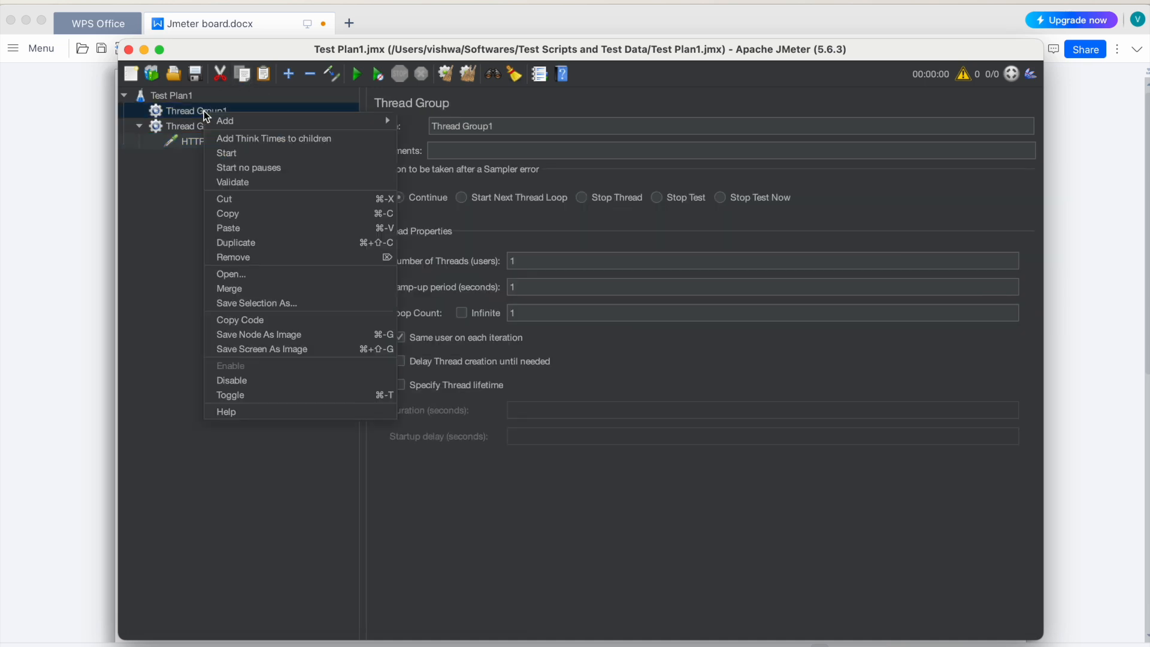
click(249, 229)
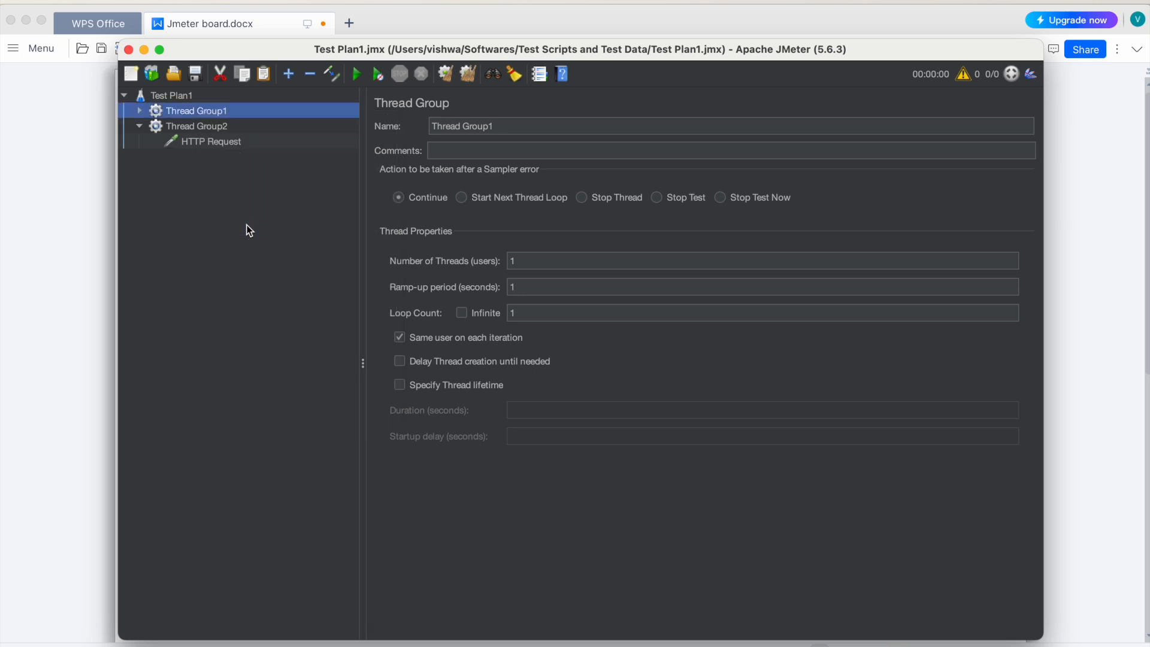
- Expand Thread Group1 and paste another copy of Thread Group2's HTTP Request into it
click(139, 110)
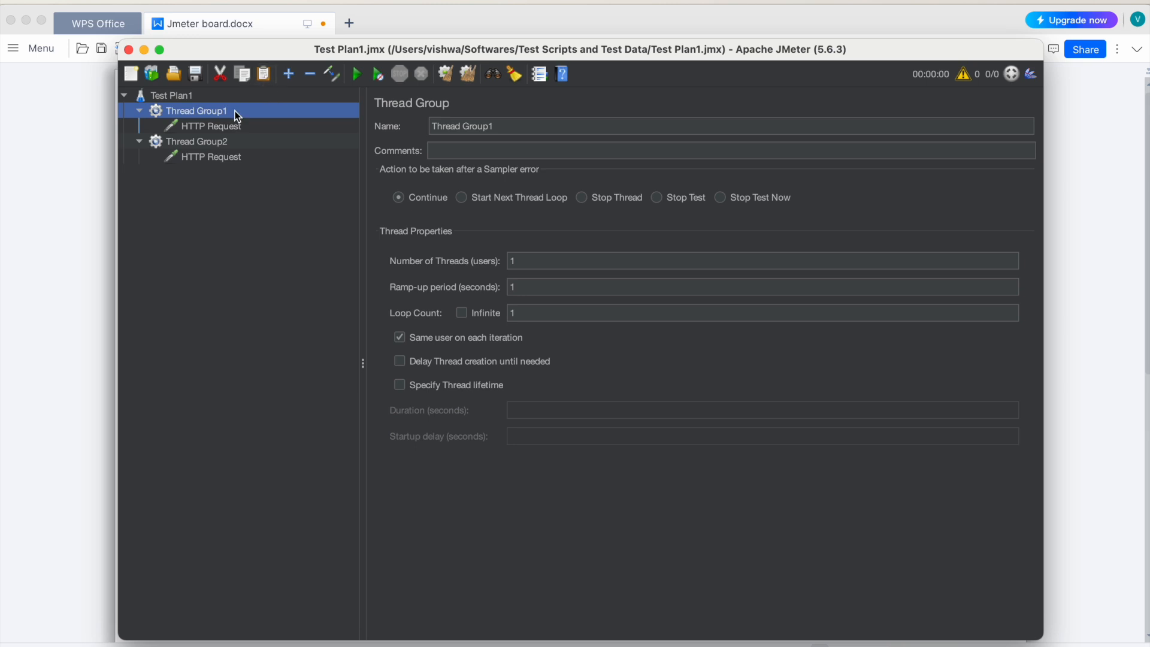
click(226, 154)
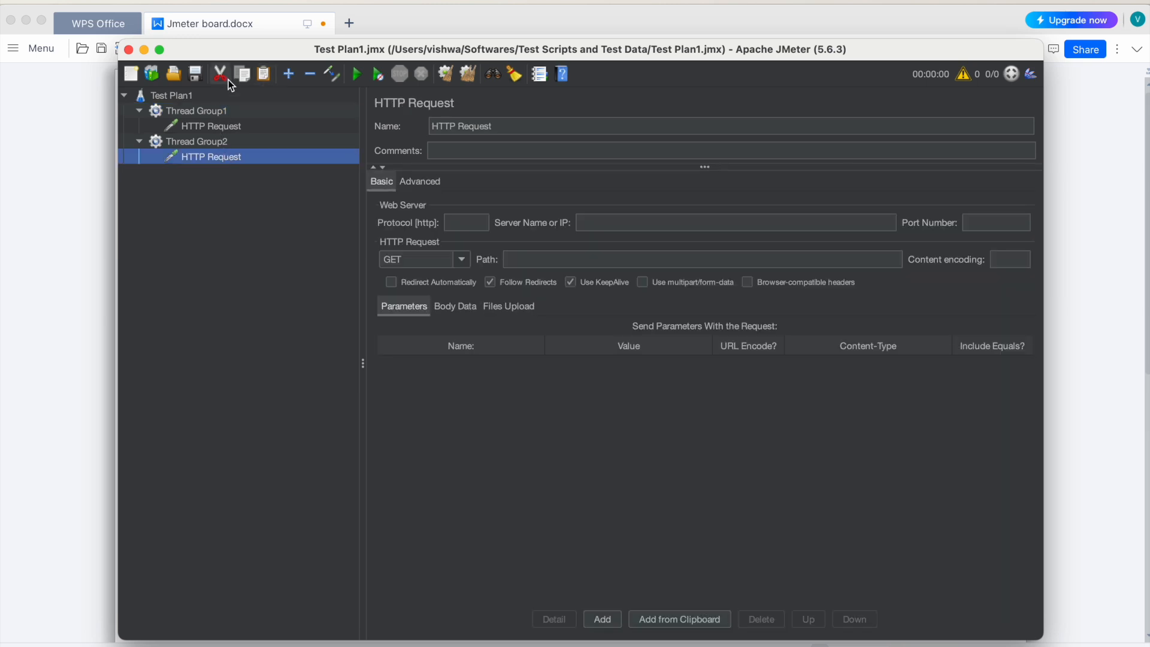
click(208, 110)
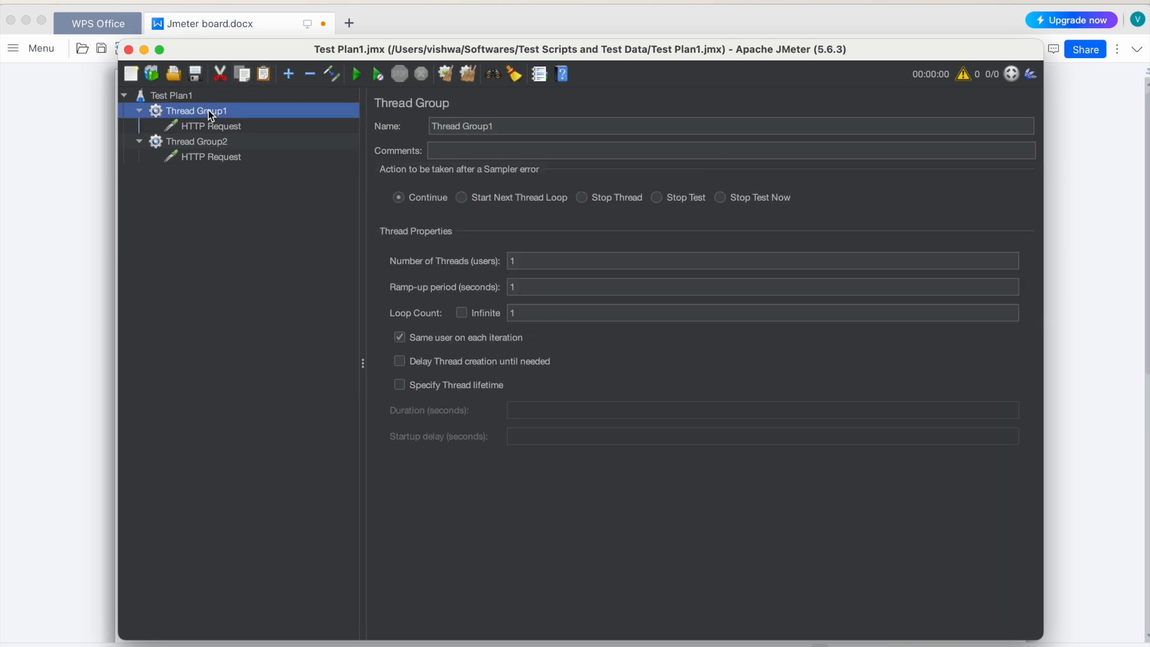
click(263, 75)
click(222, 142)
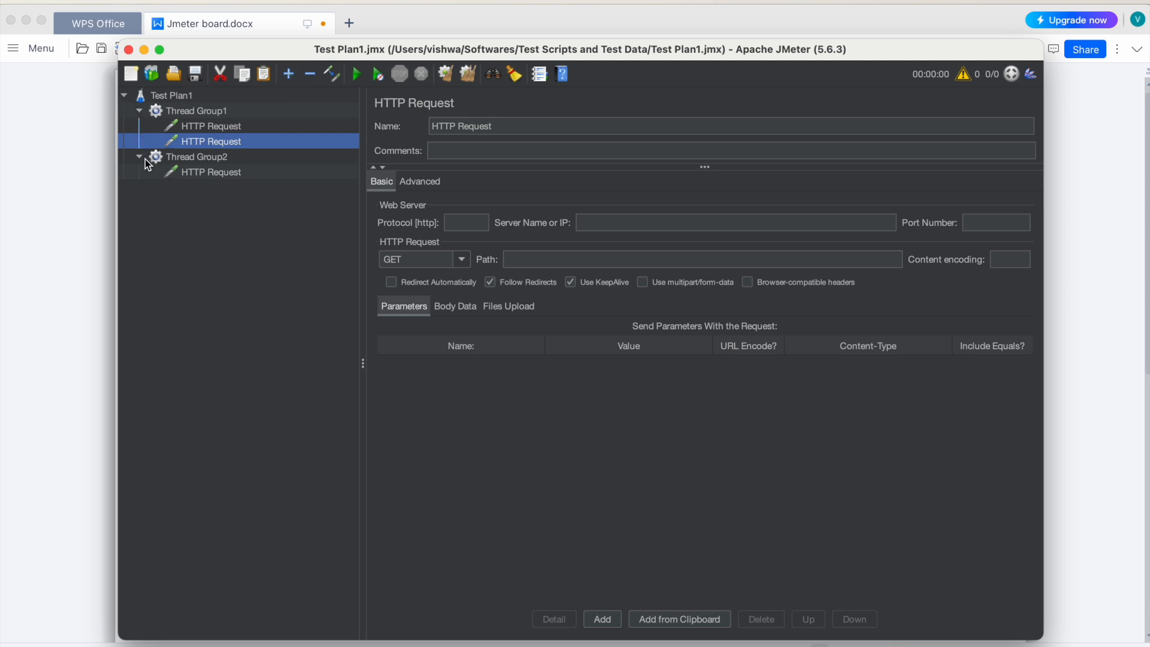
- Collapse the entire test plan tree and expand it again
click(307, 74)
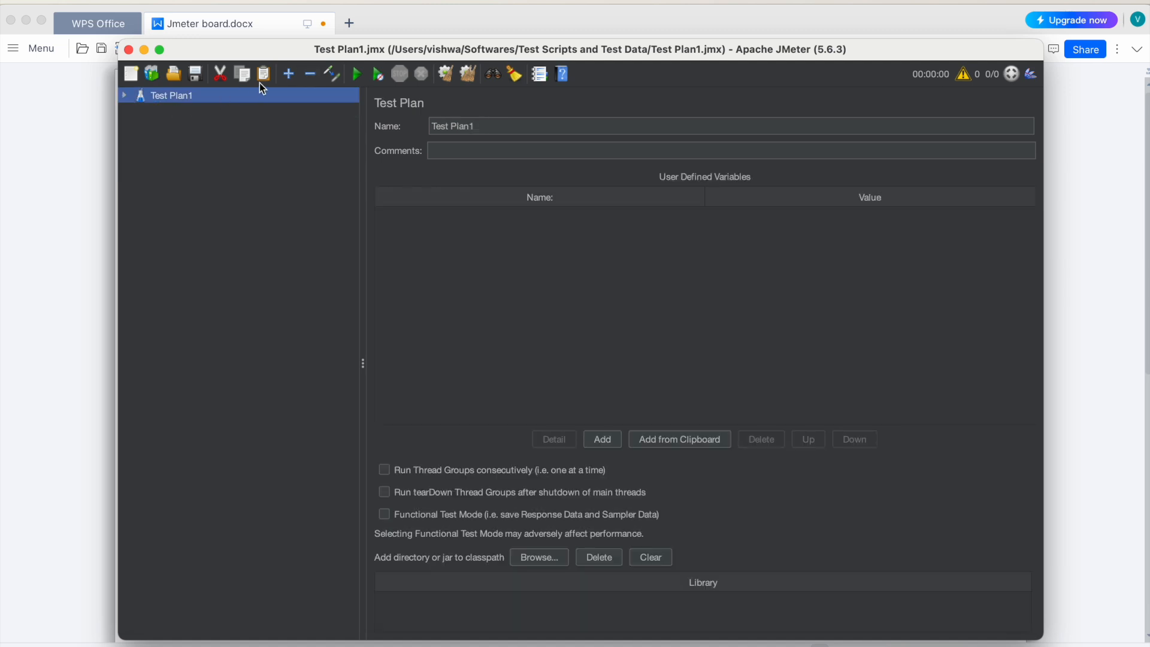
click(288, 74)
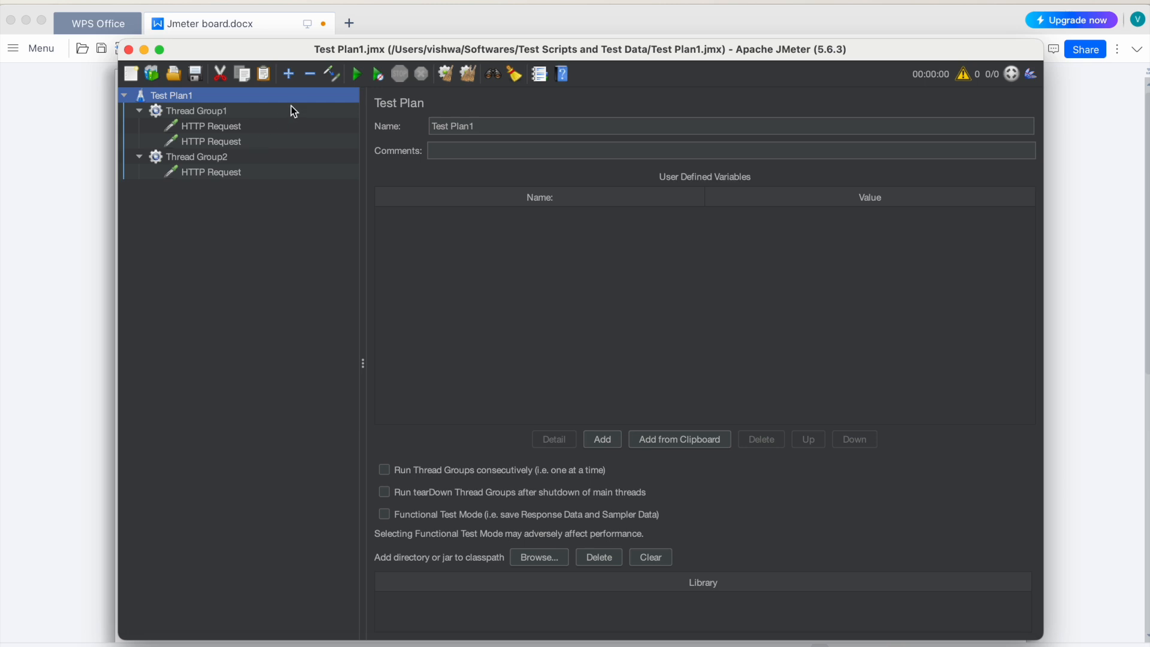
- Toggle Thread Group1 to disabled and back to enabled
click(330, 74)
click(328, 76)
click(215, 112)
click(330, 74)
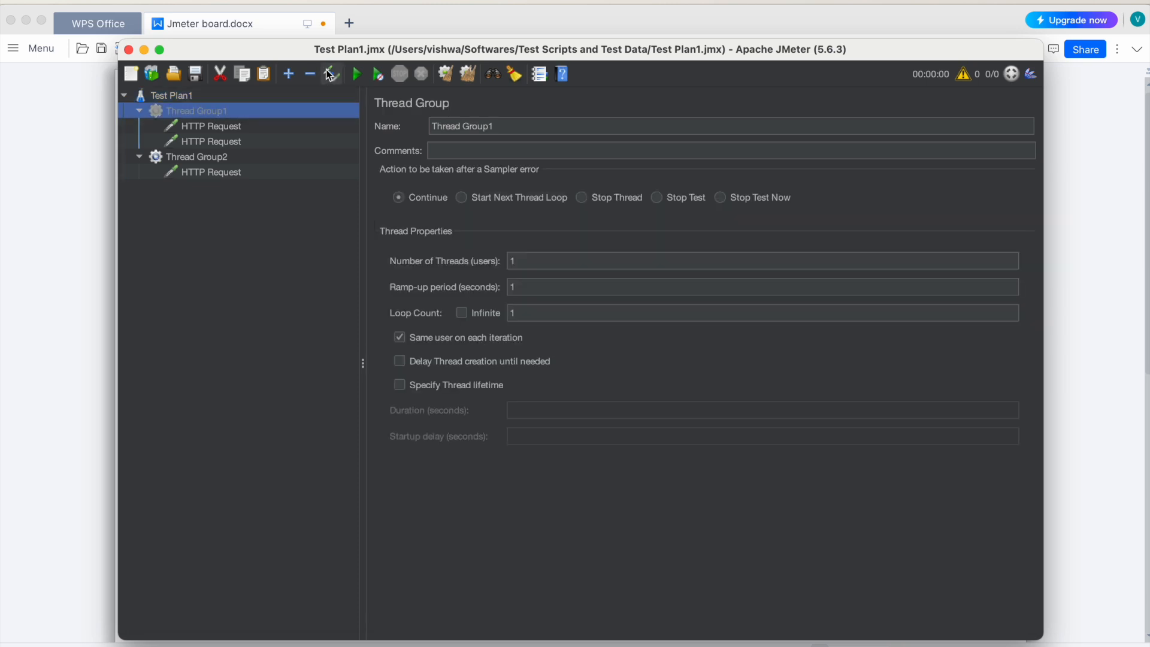
click(330, 74)
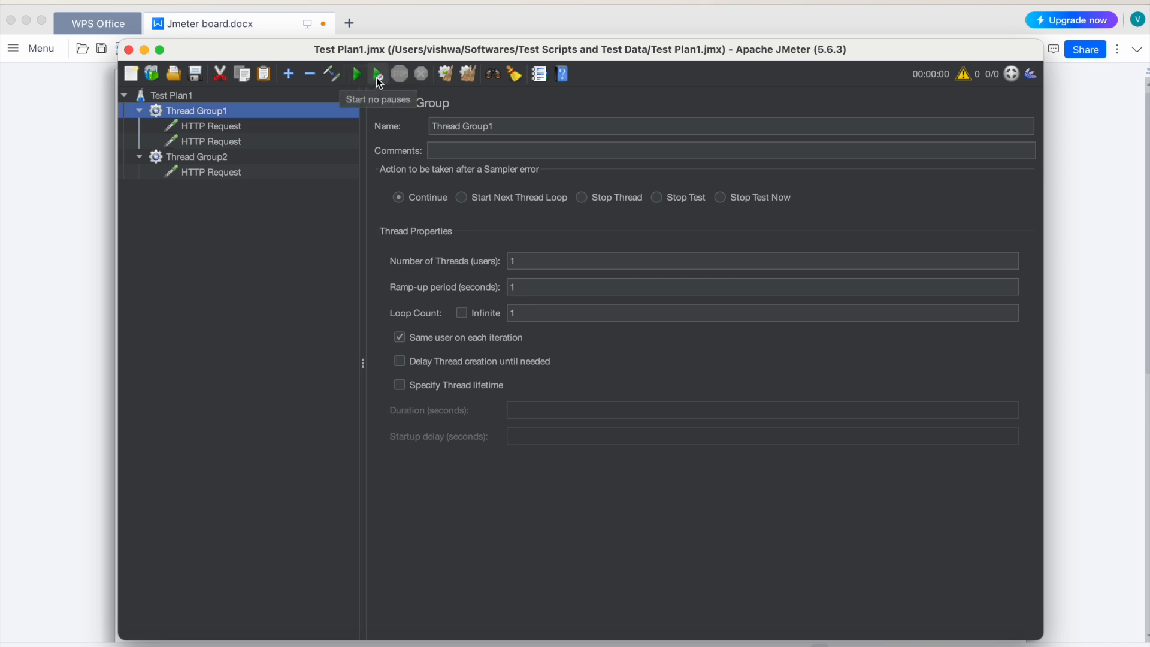
- Add a Constant Timer under the first HTTP Request in Thread Group1
click(210, 126)
right_click(208, 128)
mouse_move(271, 137)
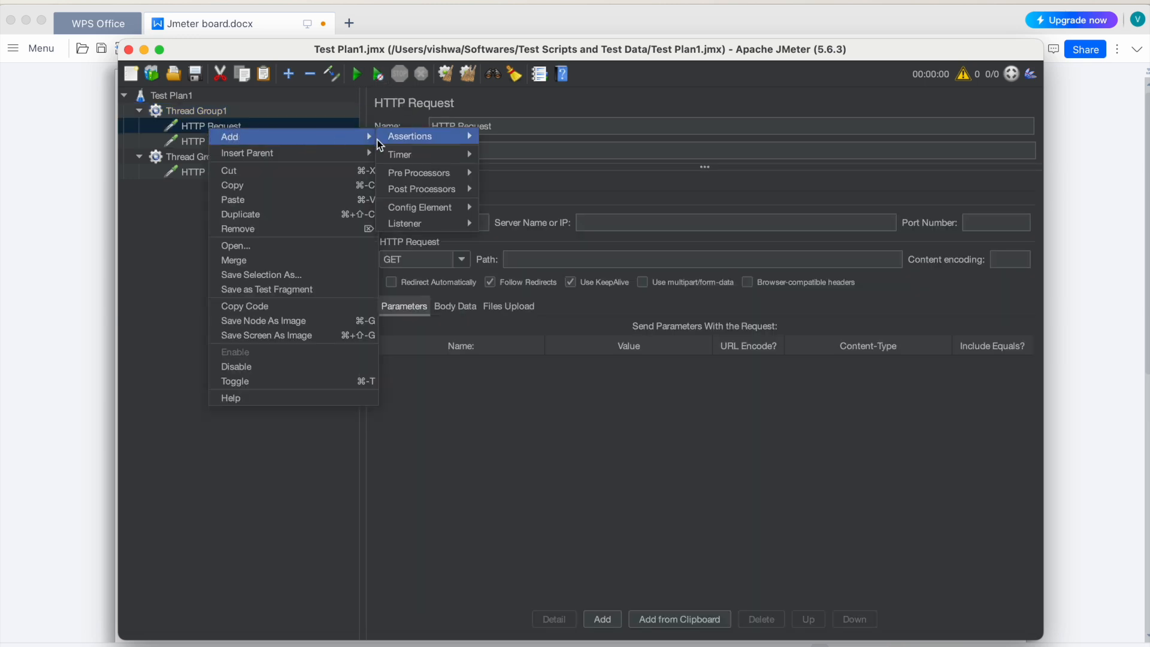
mouse_move(429, 157)
click(502, 154)
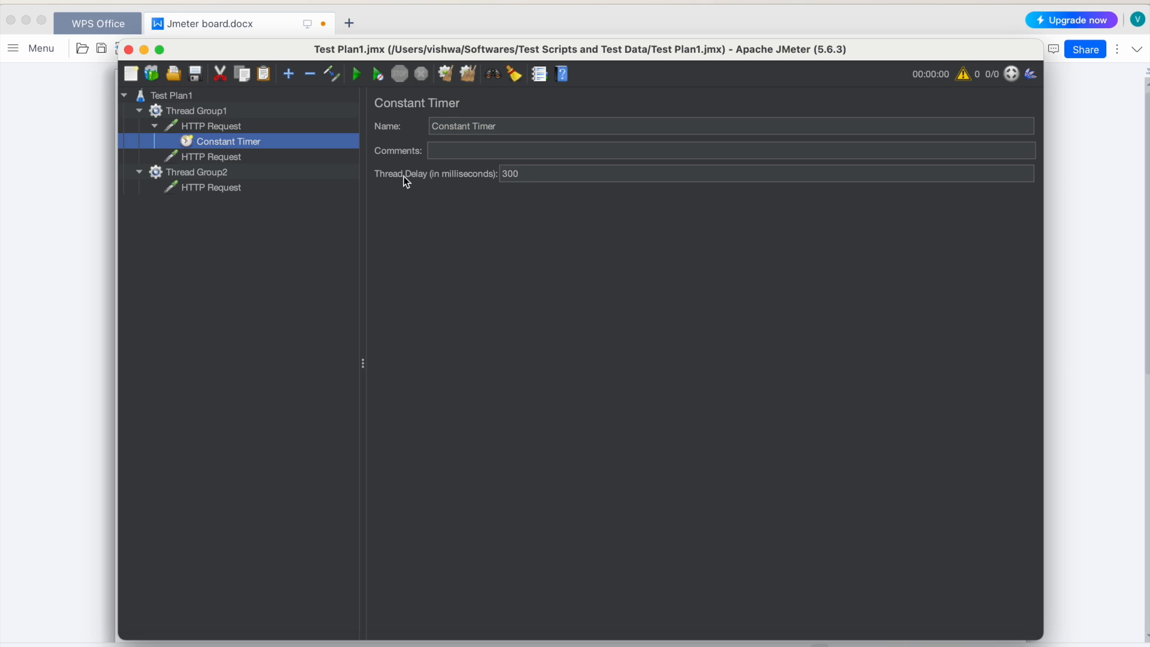
click(210, 157)
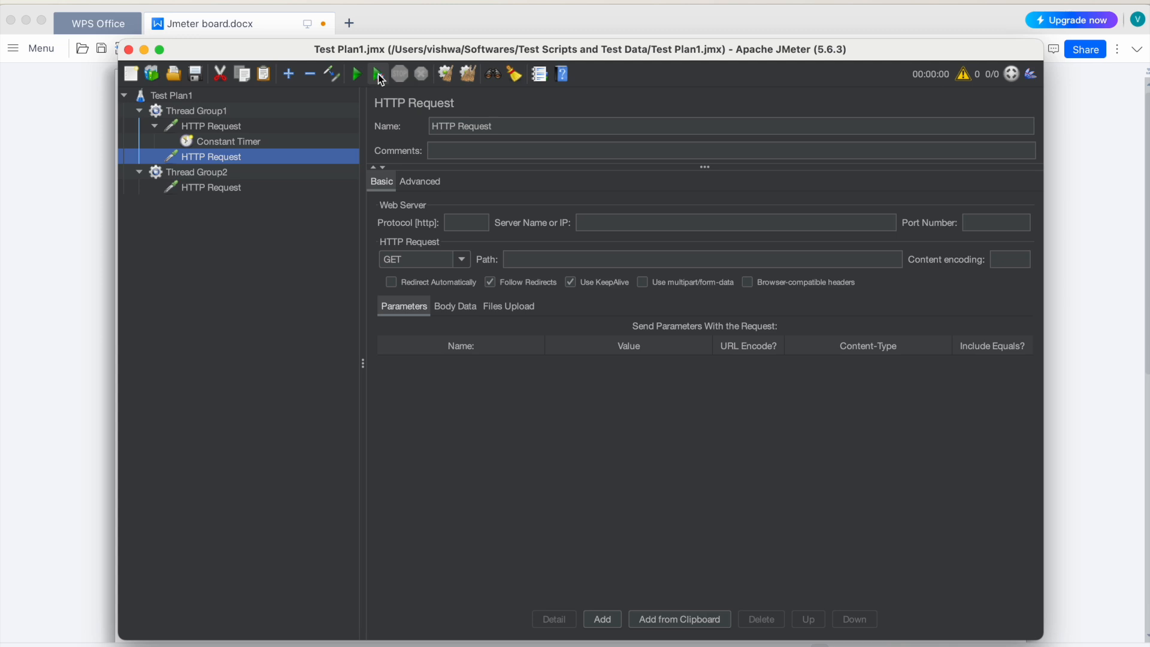
click(211, 125)
click(598, 218)
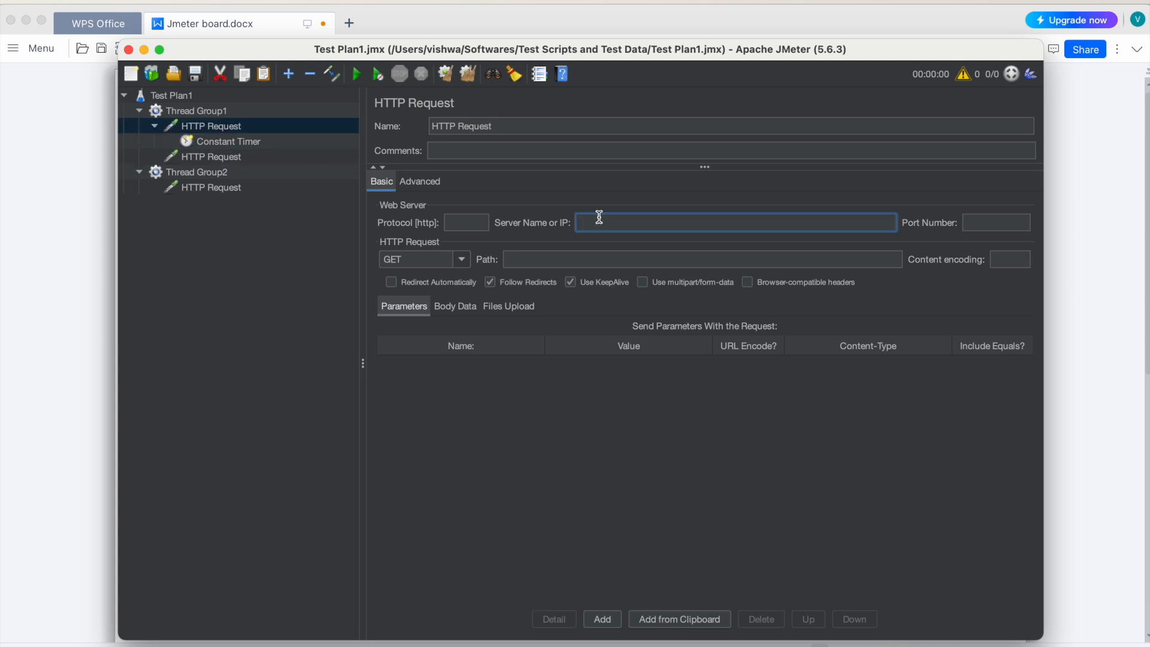
click(467, 221)
text(http)
key(Tab)
text(www.google.com)
drag(675, 220, 564, 223)
key(super+c)
click(217, 159)
click(586, 221)
key(super+v)
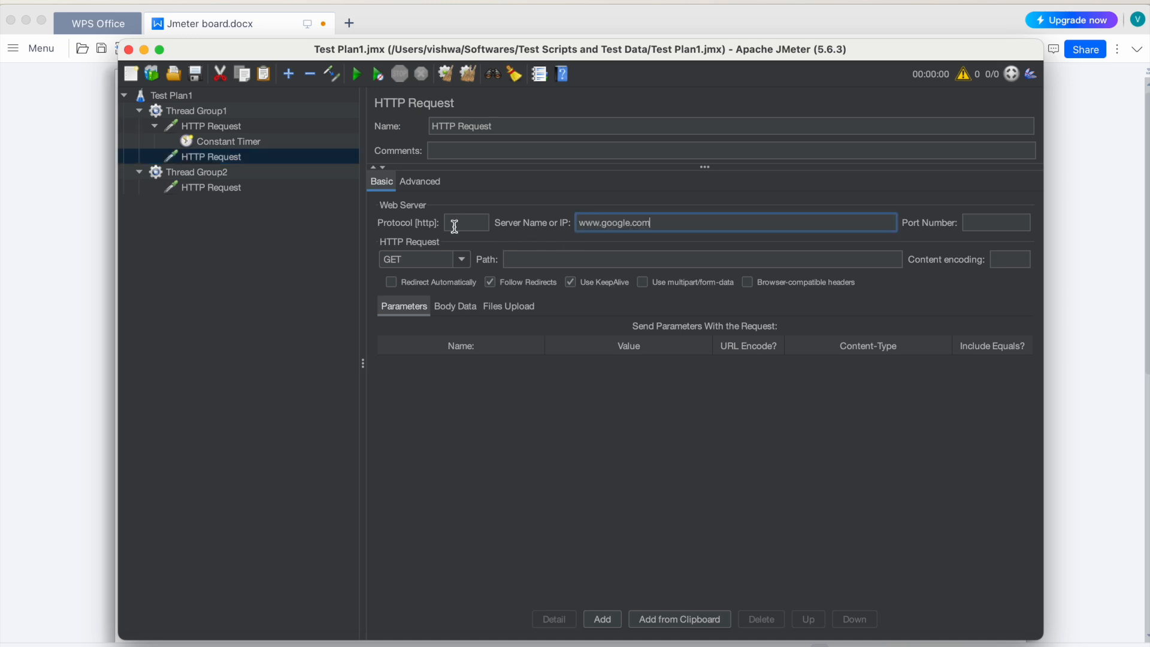
click(457, 227)
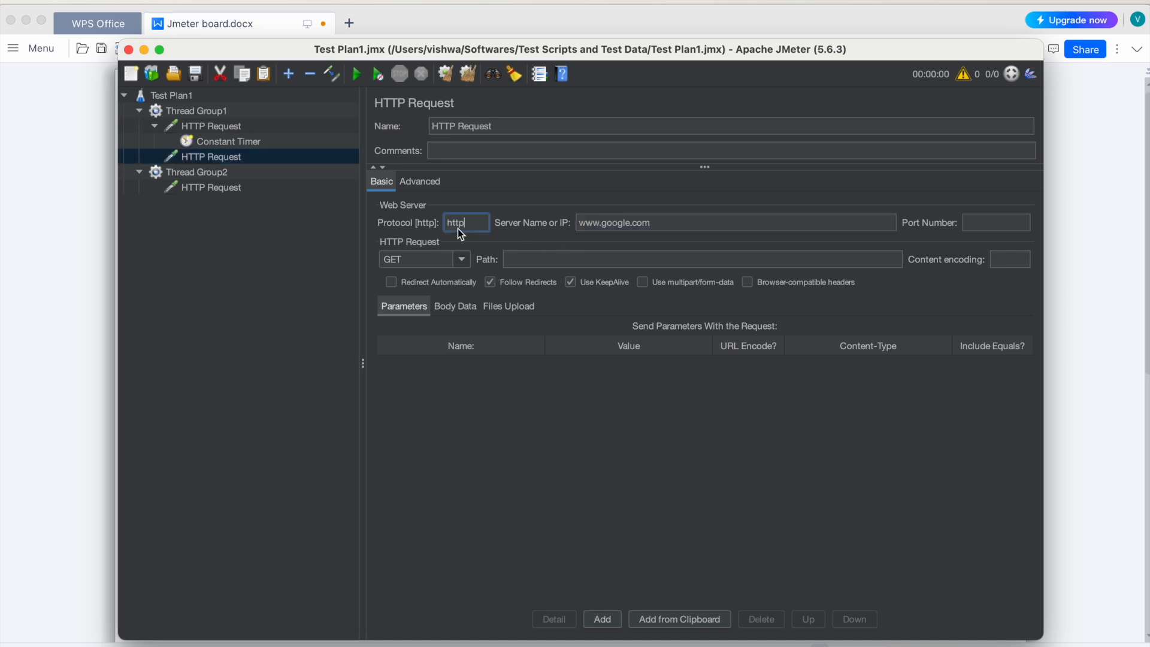
click(245, 188)
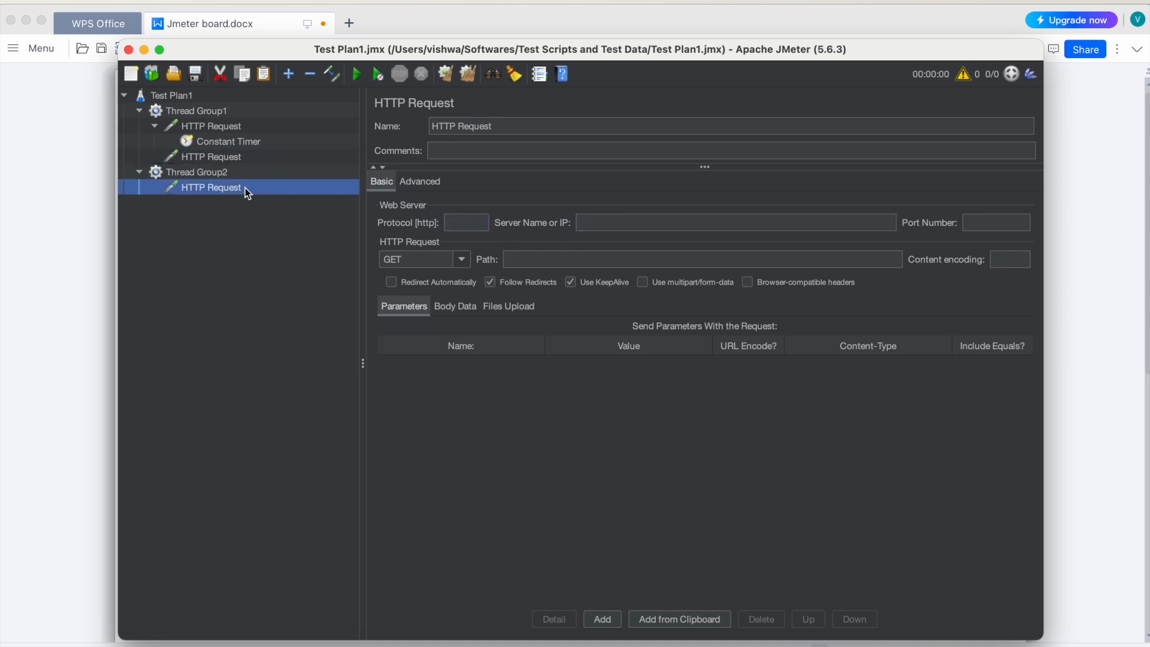
click(599, 222)
key(super+v)
click(461, 221)
text(h)
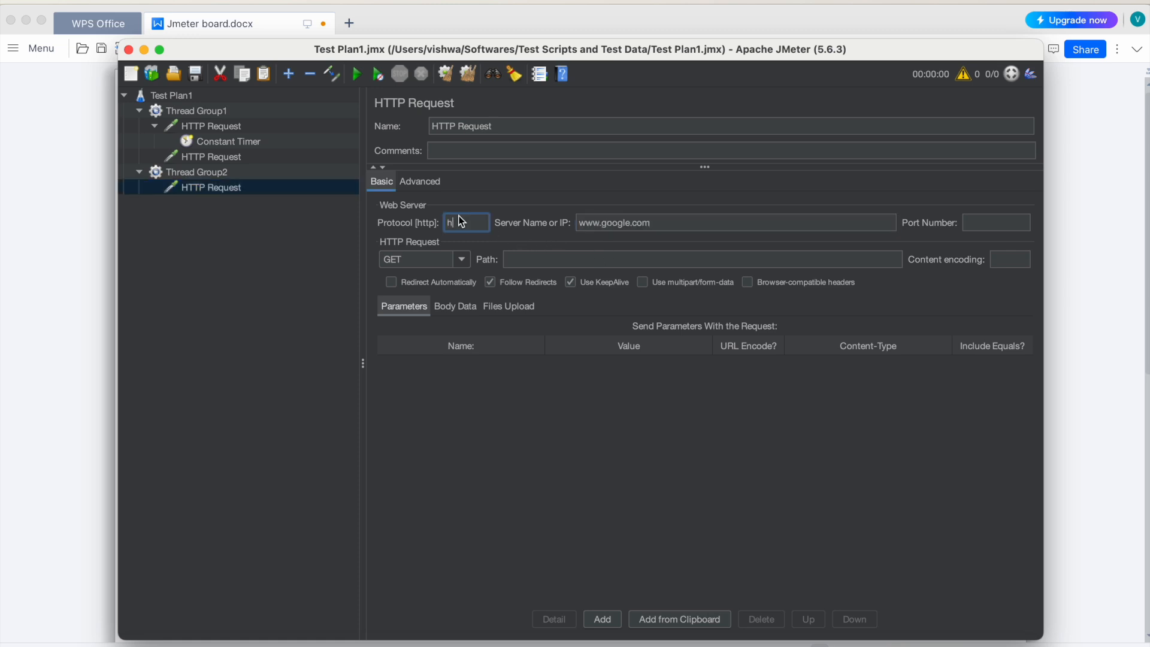
text(ttps)
- Rename the three HTTP Requests, in tree order, as HTTP Request1, HTTP Request2 and HTTP Request3
click(219, 124)
click(512, 123)
text(1)
click(238, 155)
click(511, 124)
text(2)
click(238, 187)
click(519, 124)
text(3)
- Set the Constant Timer's thread delay to 10000 milliseconds
click(231, 139)
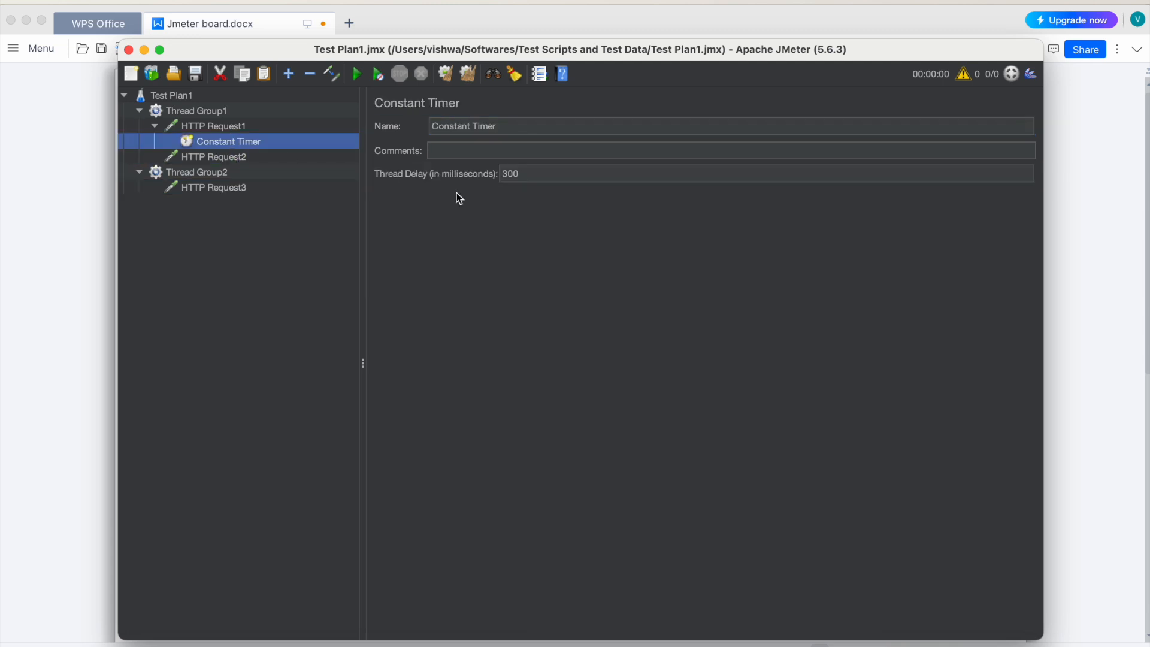
click(507, 173)
key(BackSpace)
text(100)
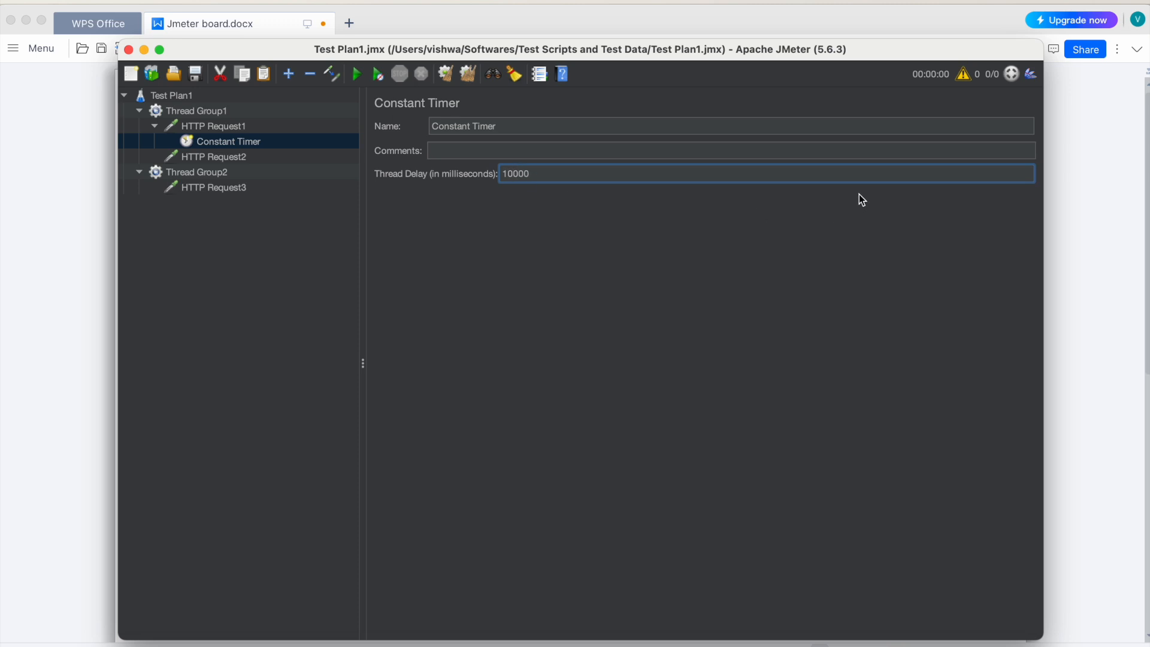
- Add a View Results Tree listener directly under Test Plan1
right_click(182, 96)
mouse_move(343, 103)
mouse_move(404, 139)
click(523, 136)
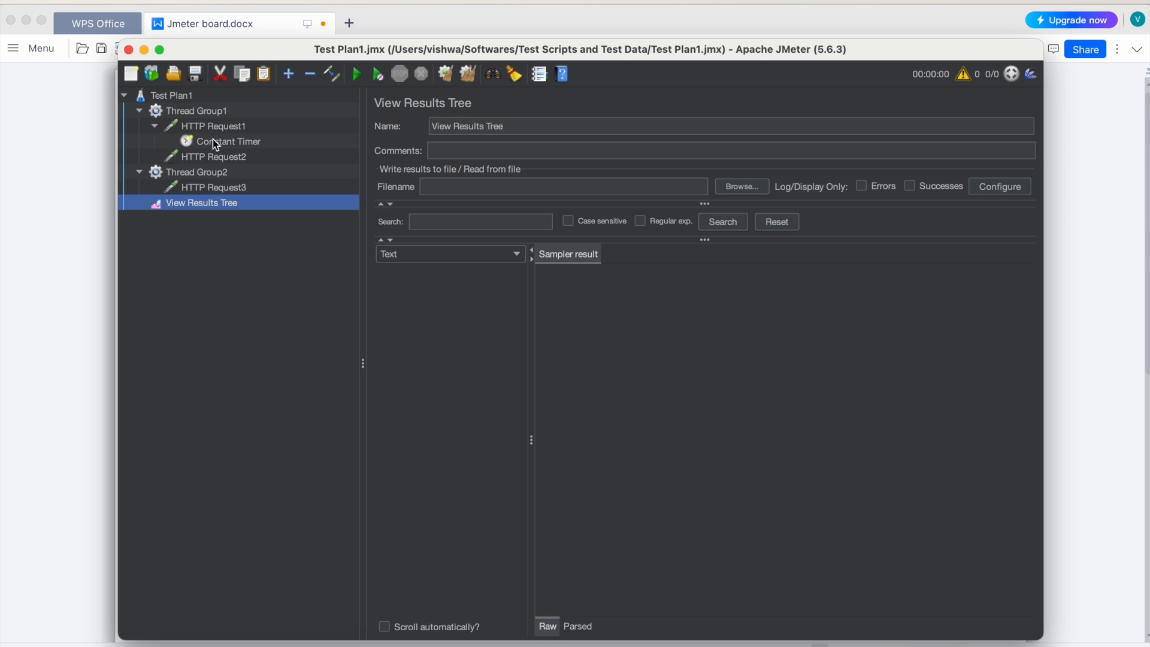
- Run the test plan and compare the order of the sampler results with the Constant Timer placed under HTTP Request1
click(357, 74)
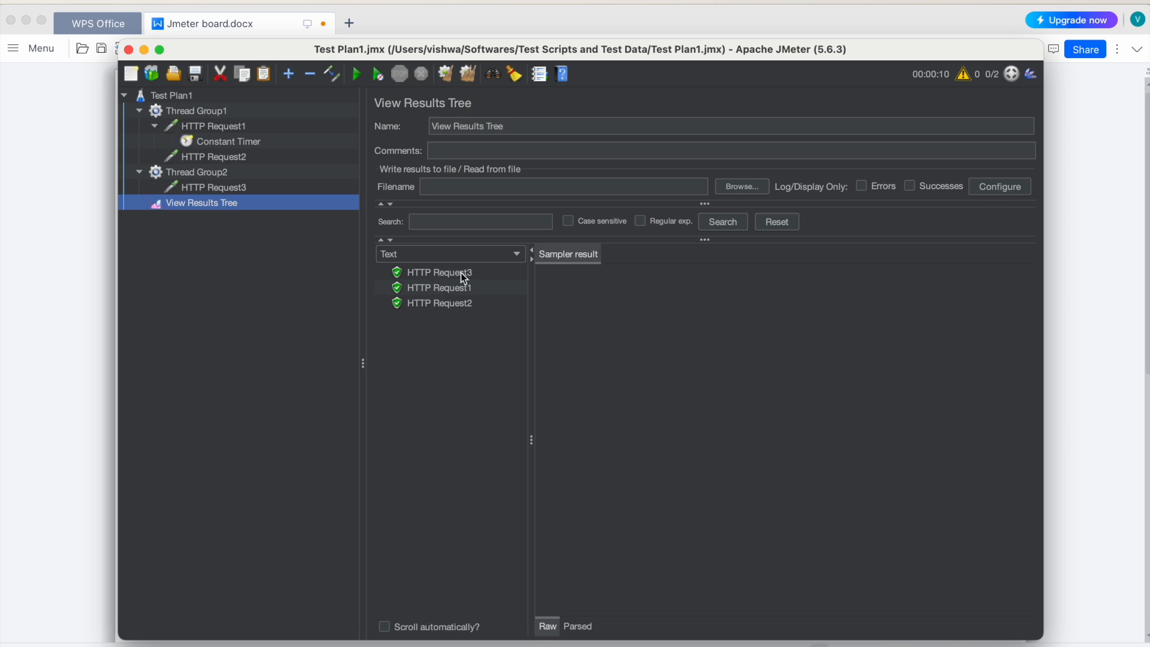
click(464, 275)
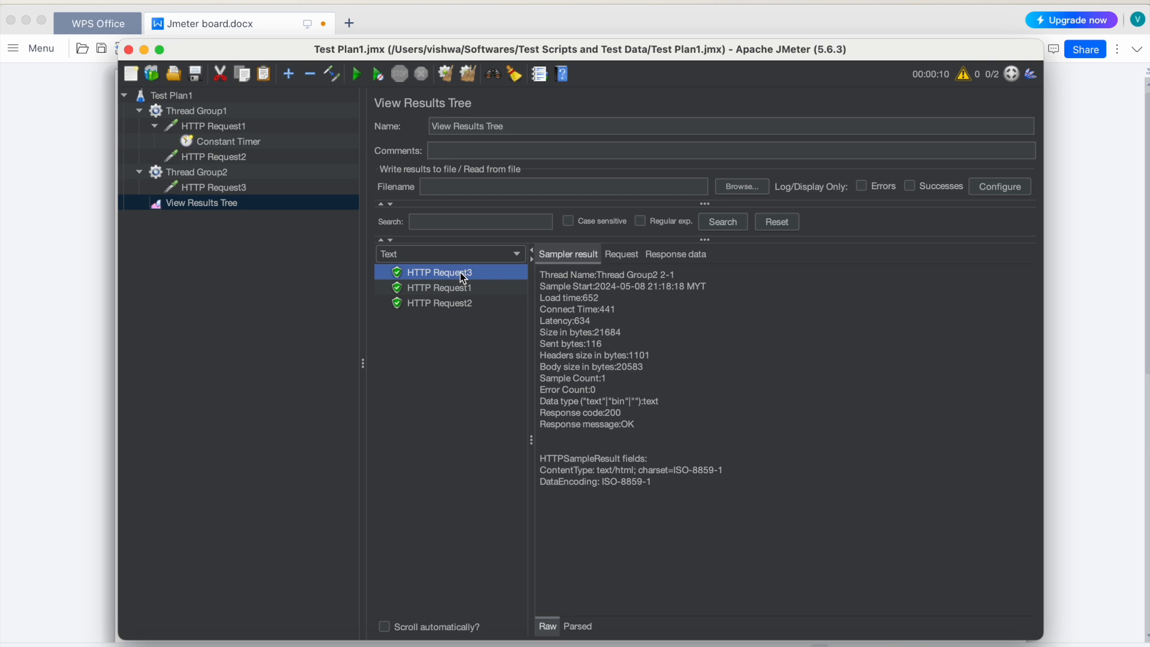
click(214, 142)
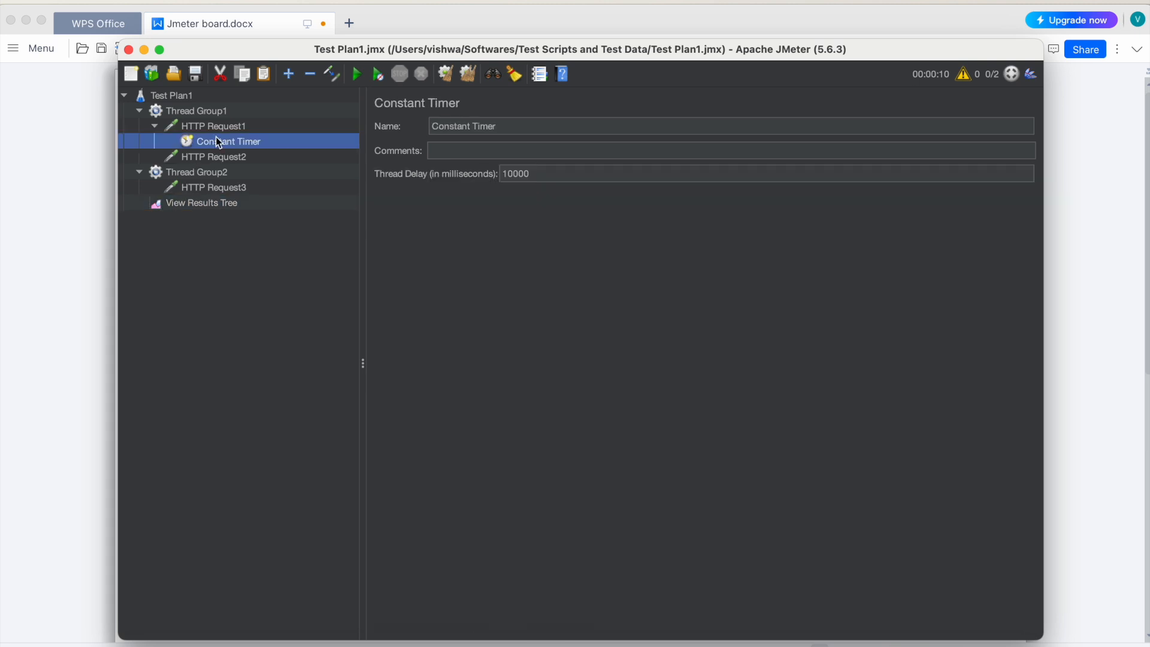
click(214, 127)
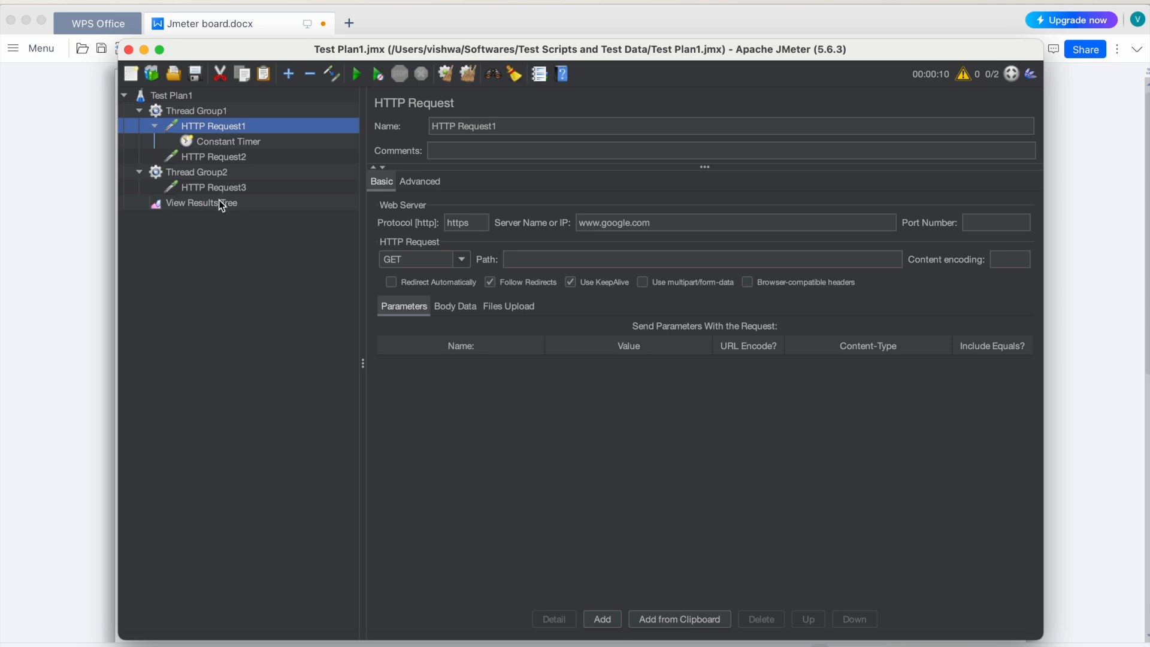
click(222, 204)
- Set the Constant Timer's thread delay to 00 milliseconds
click(229, 144)
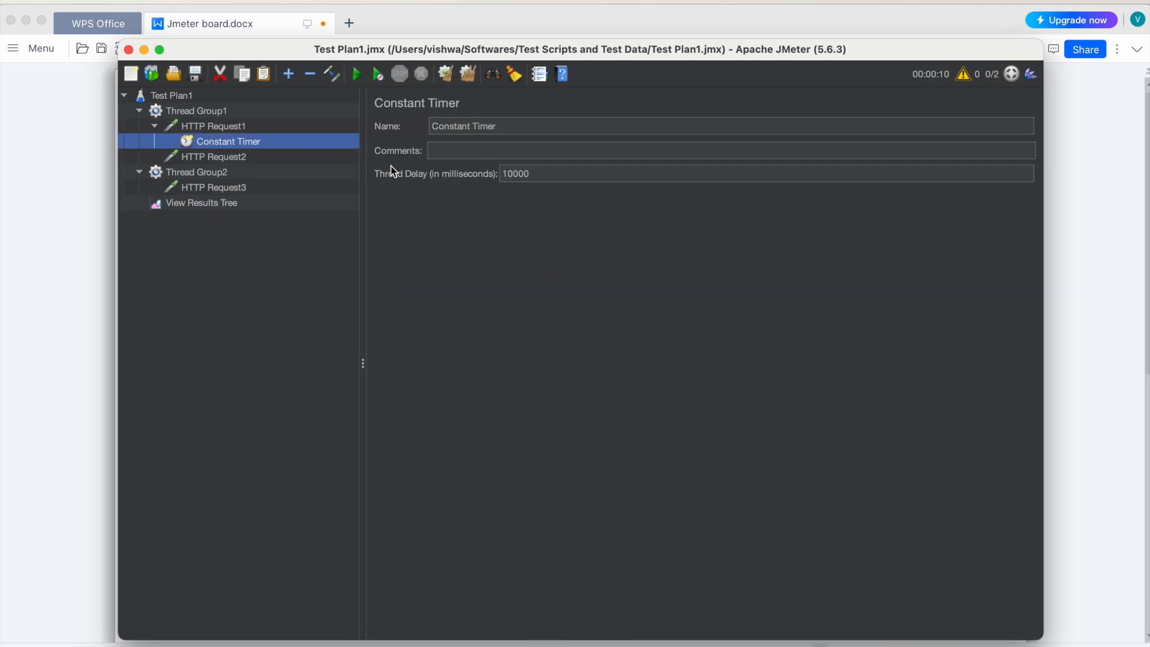
double_click(519, 174)
text(00)
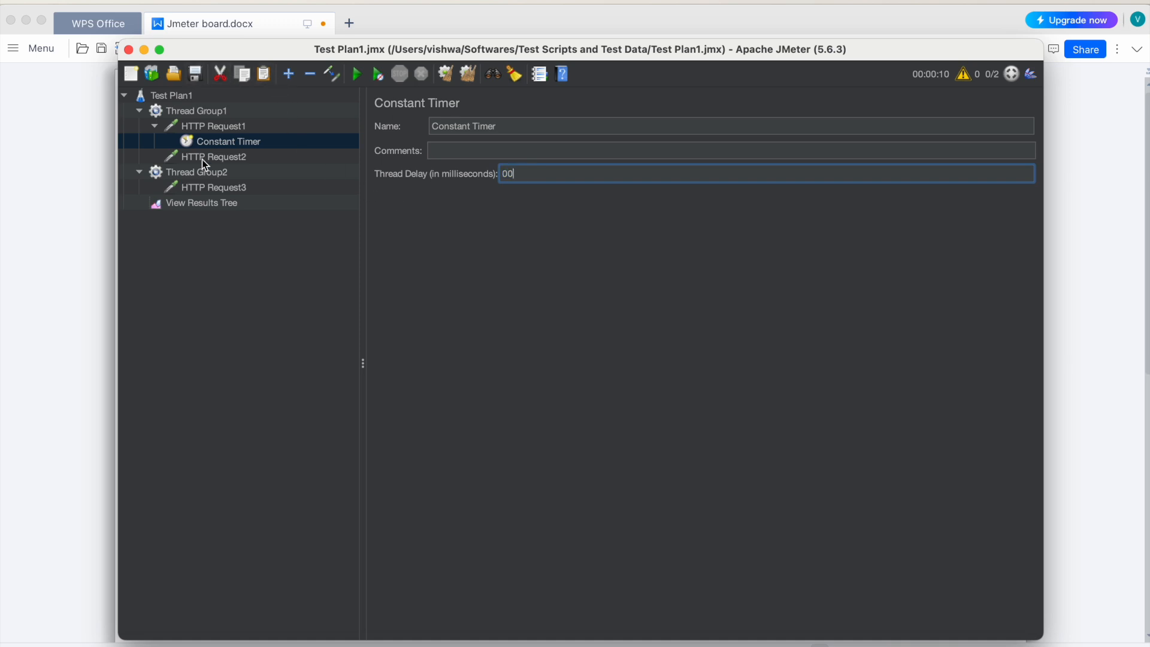
- Clear all previous results in the View Results Tree and run the test plan again
click(207, 204)
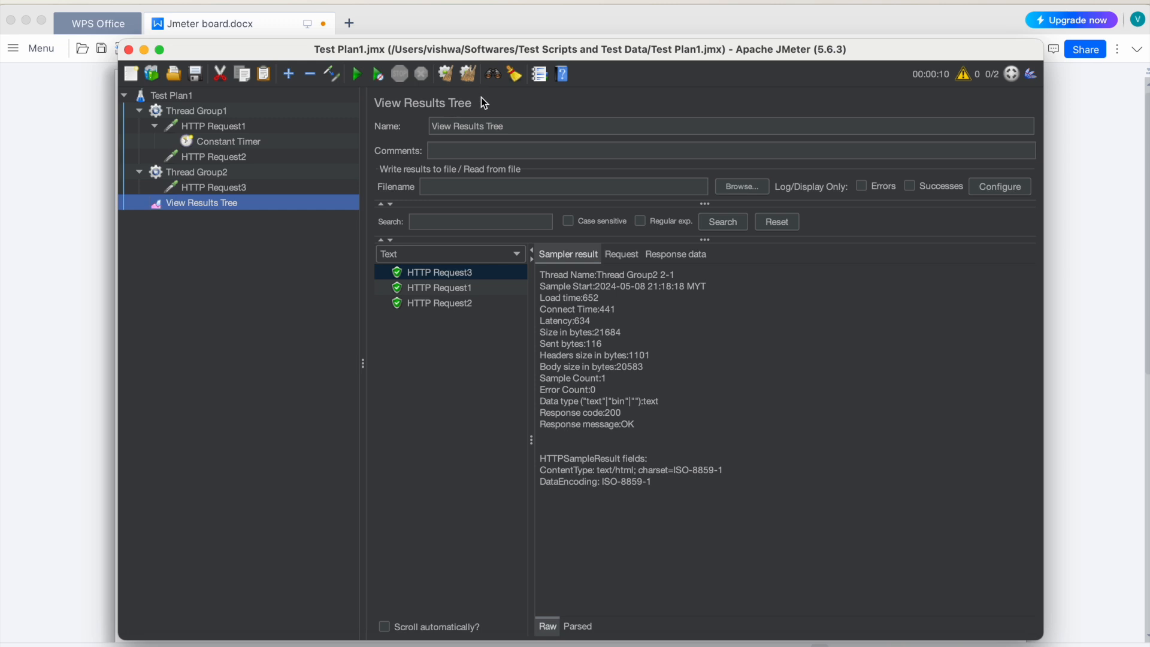
click(469, 75)
click(356, 74)
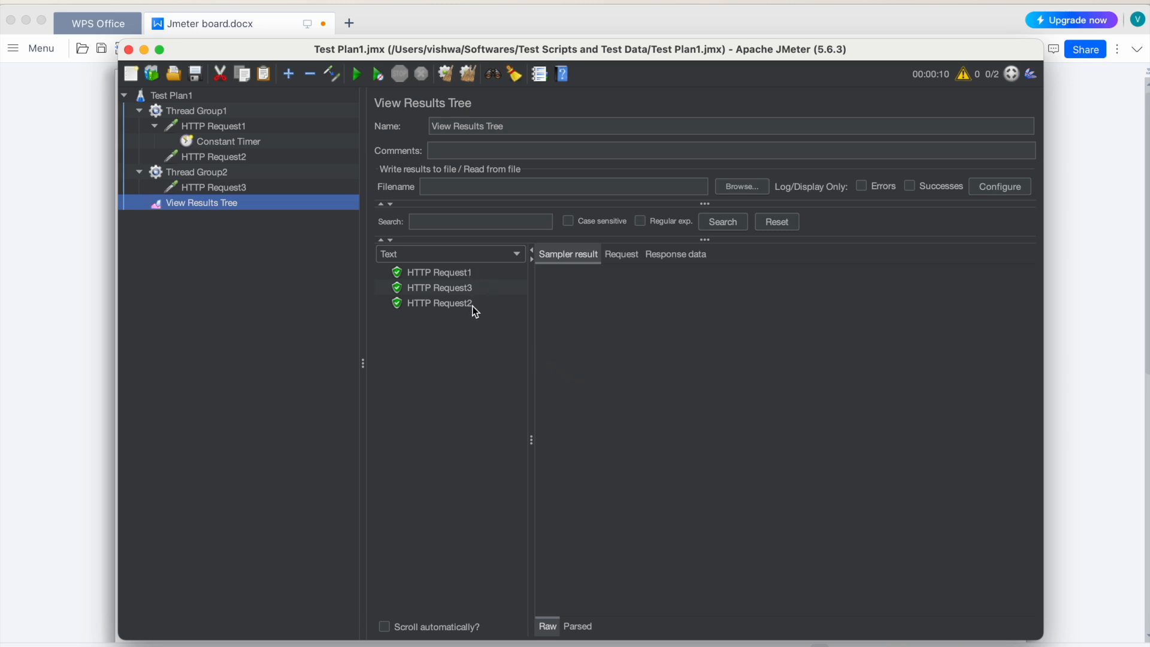
- Restore the Constant Timer's thread delay to 10000 milliseconds
click(258, 142)
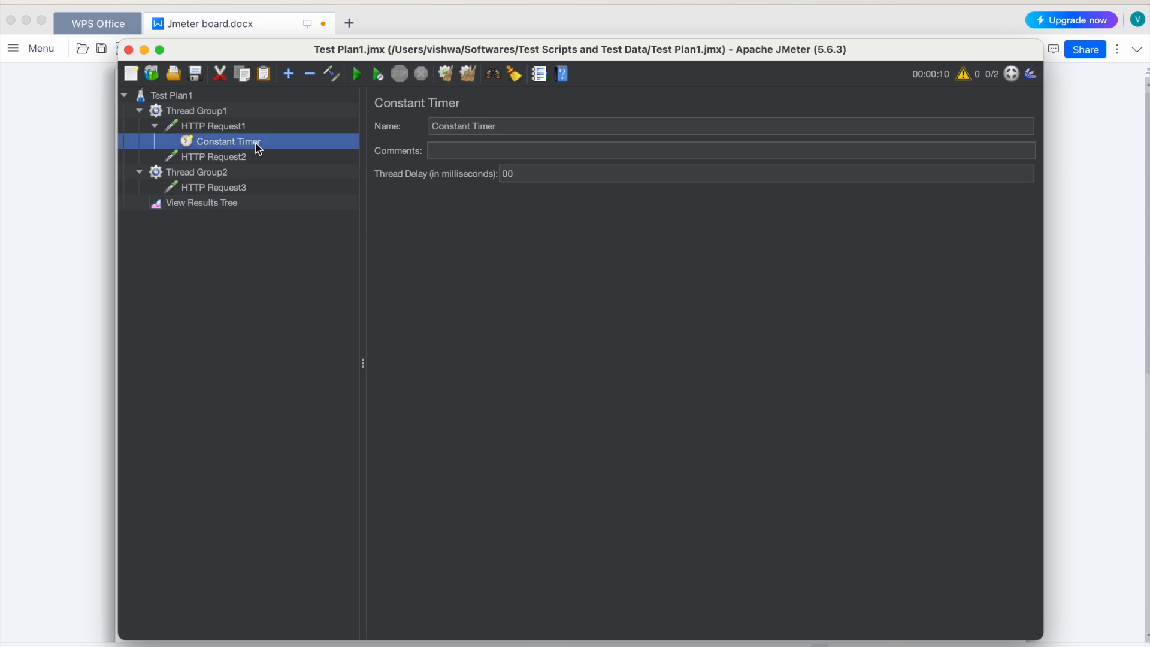
click(502, 175)
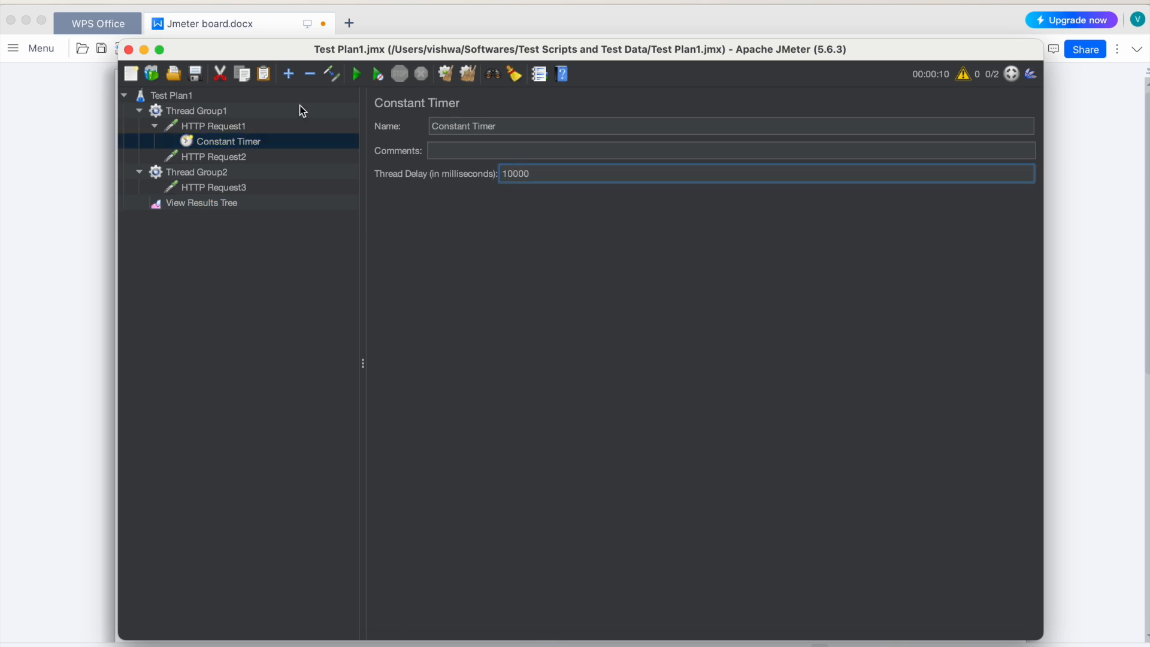
- Clear the View Results Tree and run the test plan with no pauses, ignoring the timer
click(204, 204)
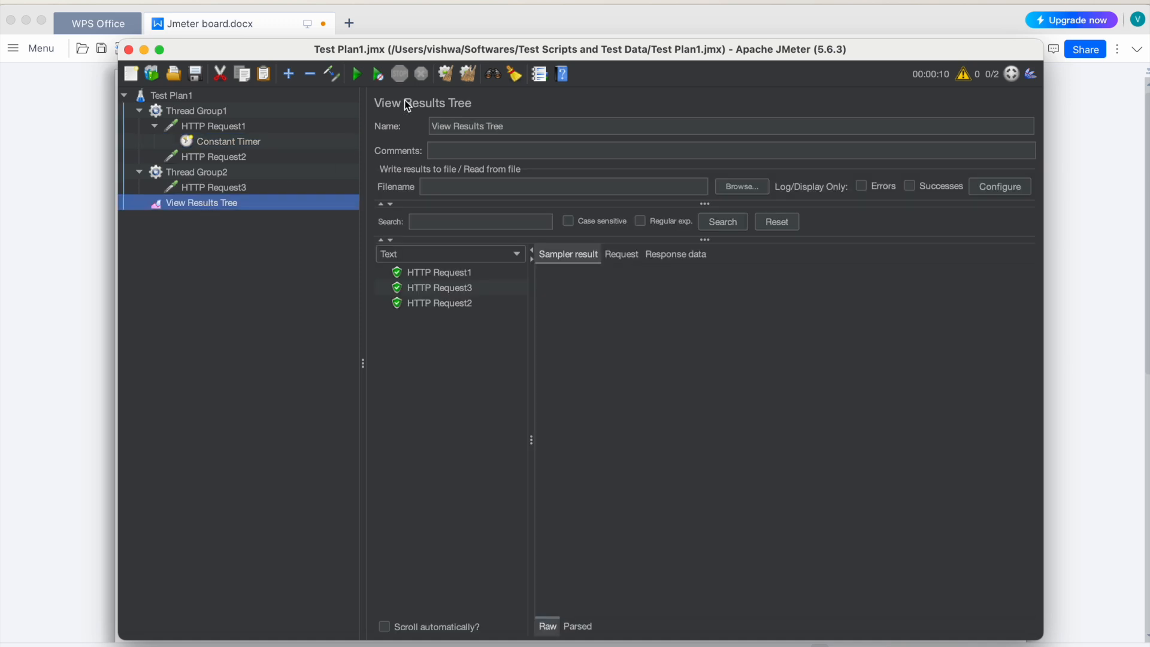
click(473, 75)
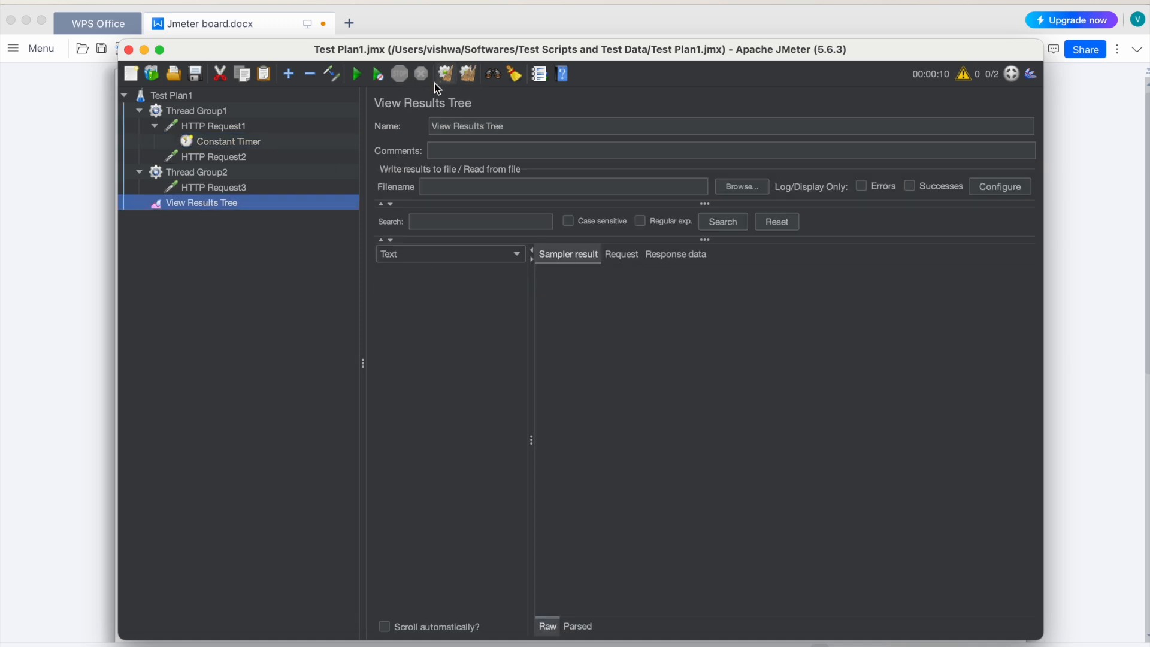
click(376, 75)
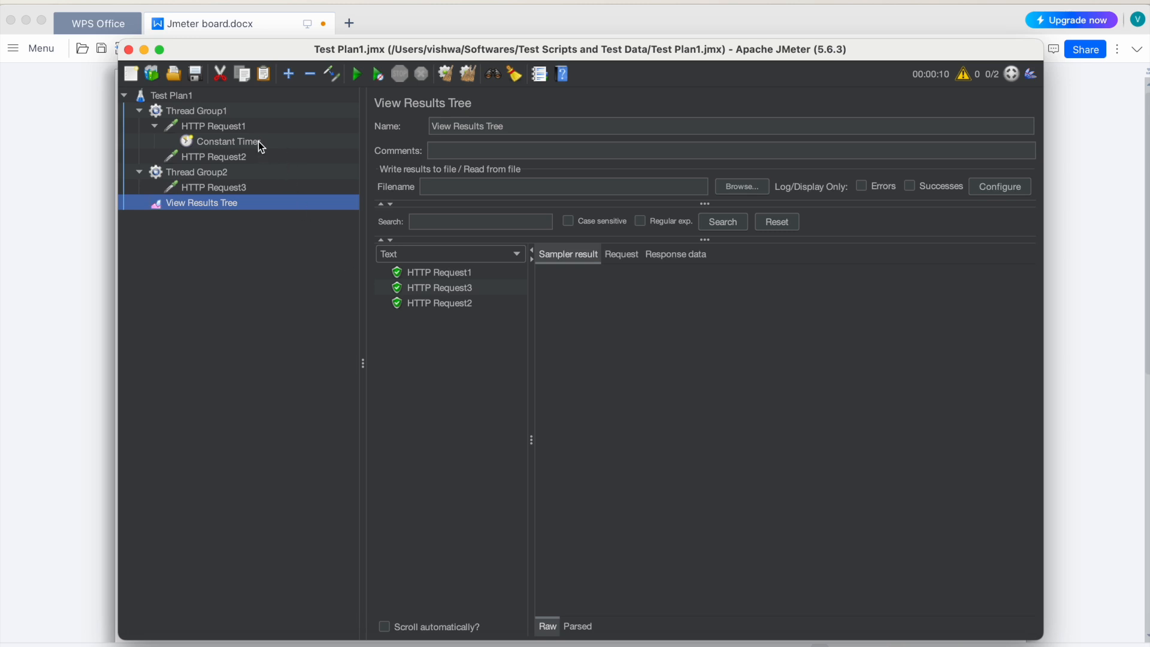
- Clear the results, start the test plan normally and stop it while HTTP Request1 is still being delayed
click(470, 73)
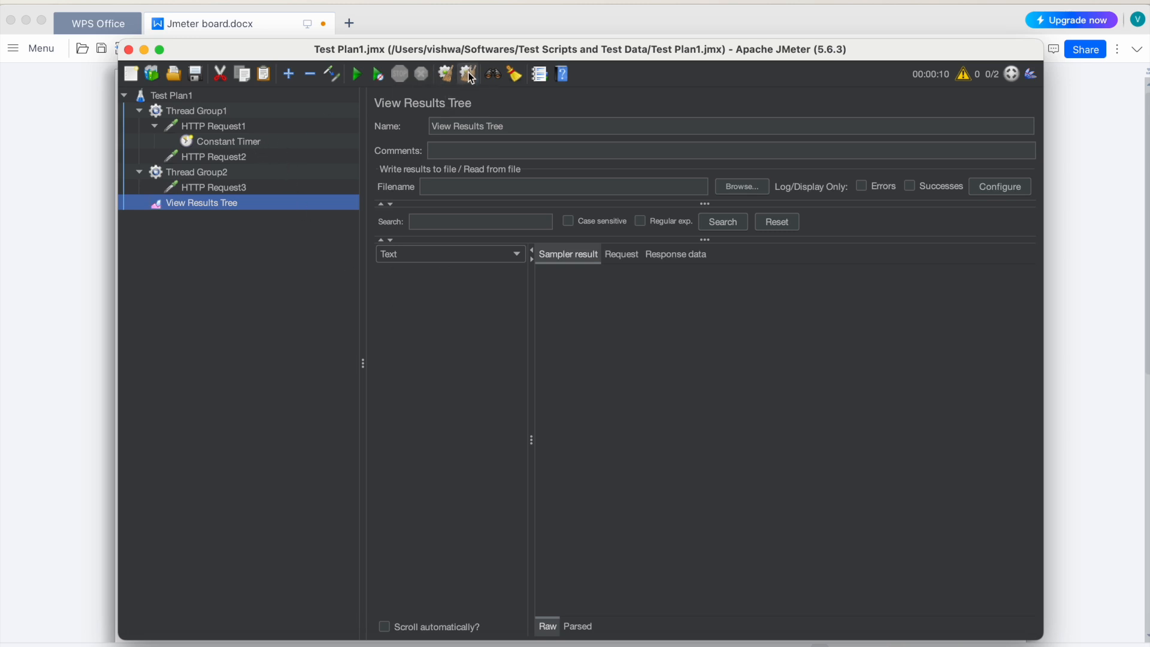
click(358, 77)
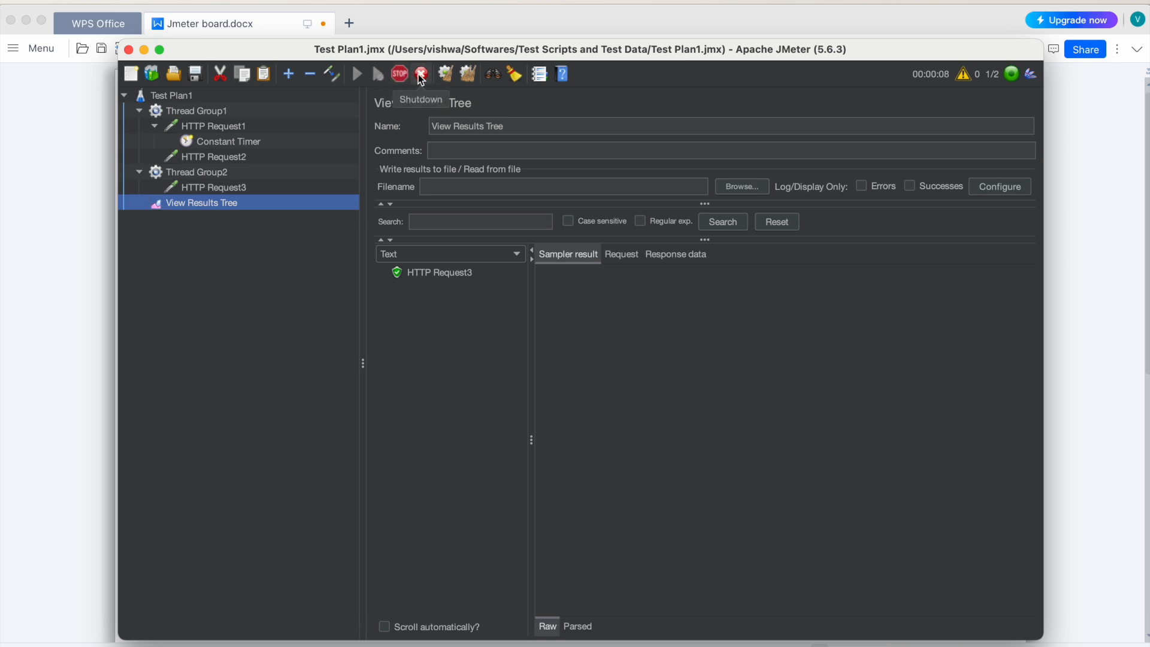
click(400, 74)
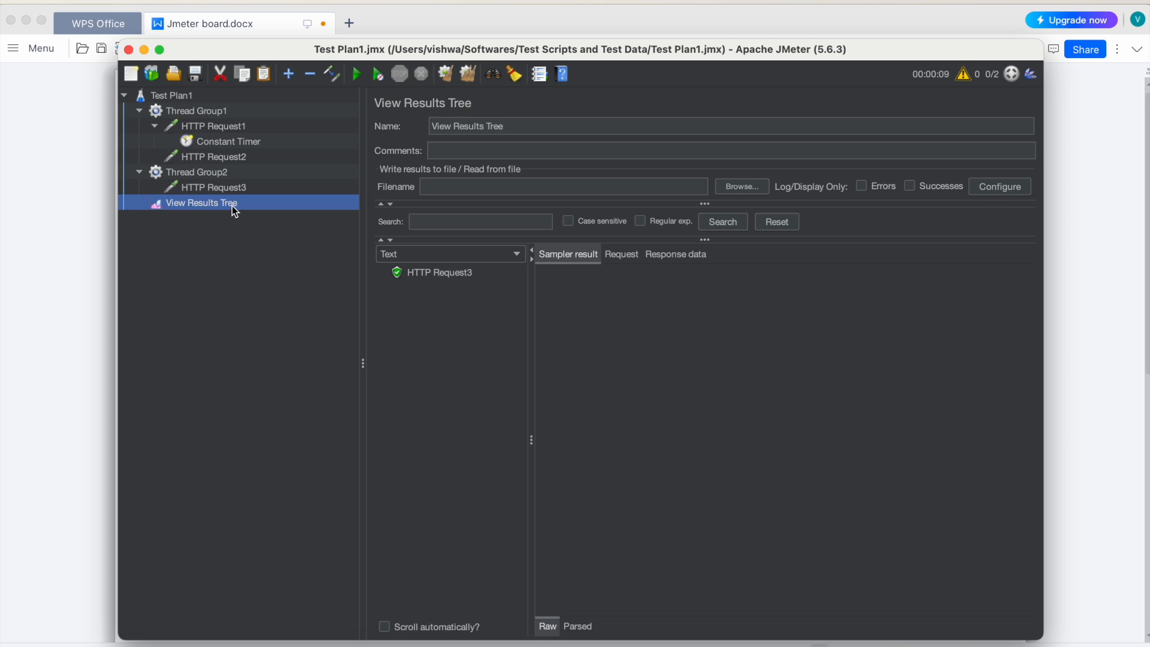
- Clear the plan-level View Results Tree and add a second View Results Tree listener under Thread Group1
click(445, 75)
right_click(207, 113)
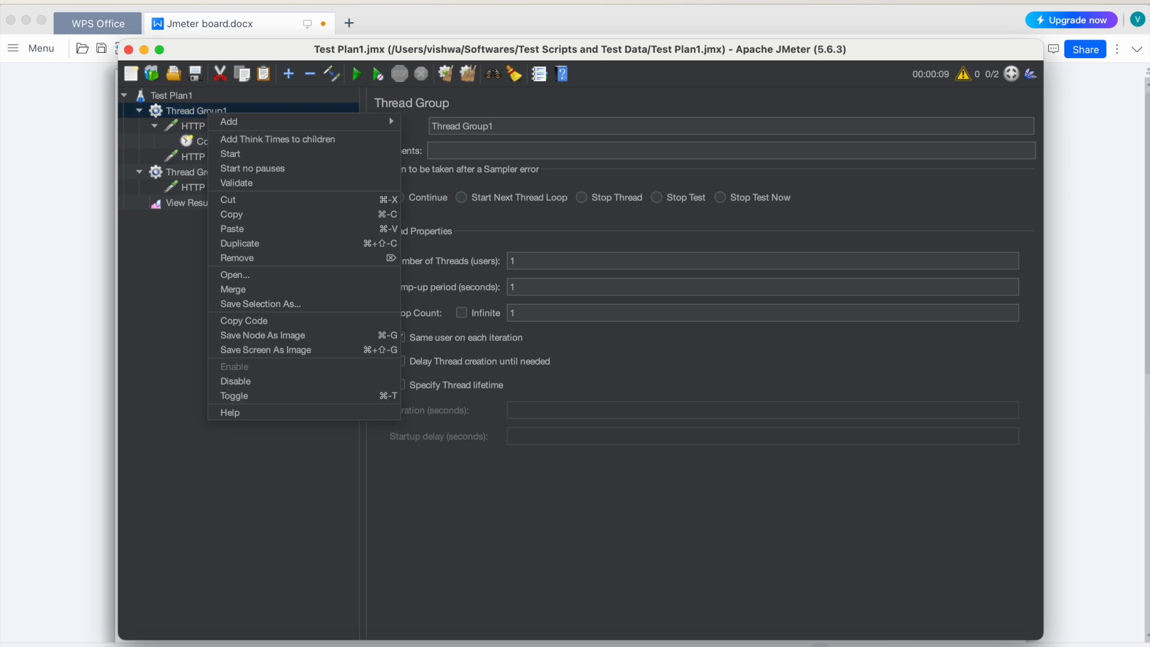
mouse_move(289, 121)
mouse_move(477, 123)
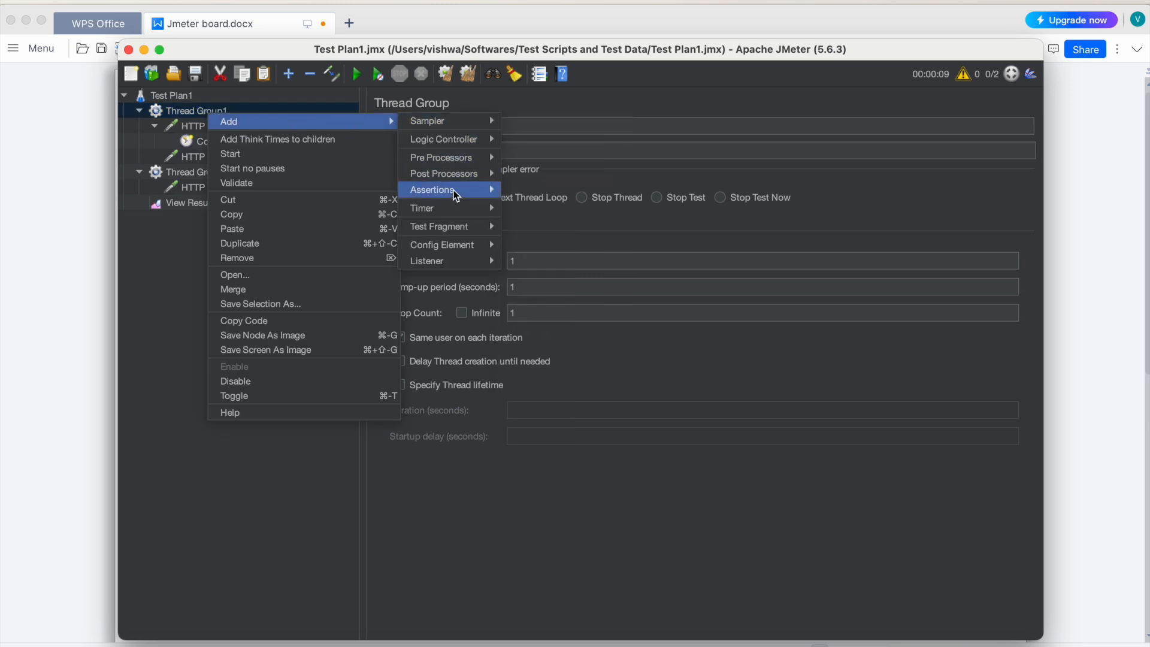
mouse_move(450, 190)
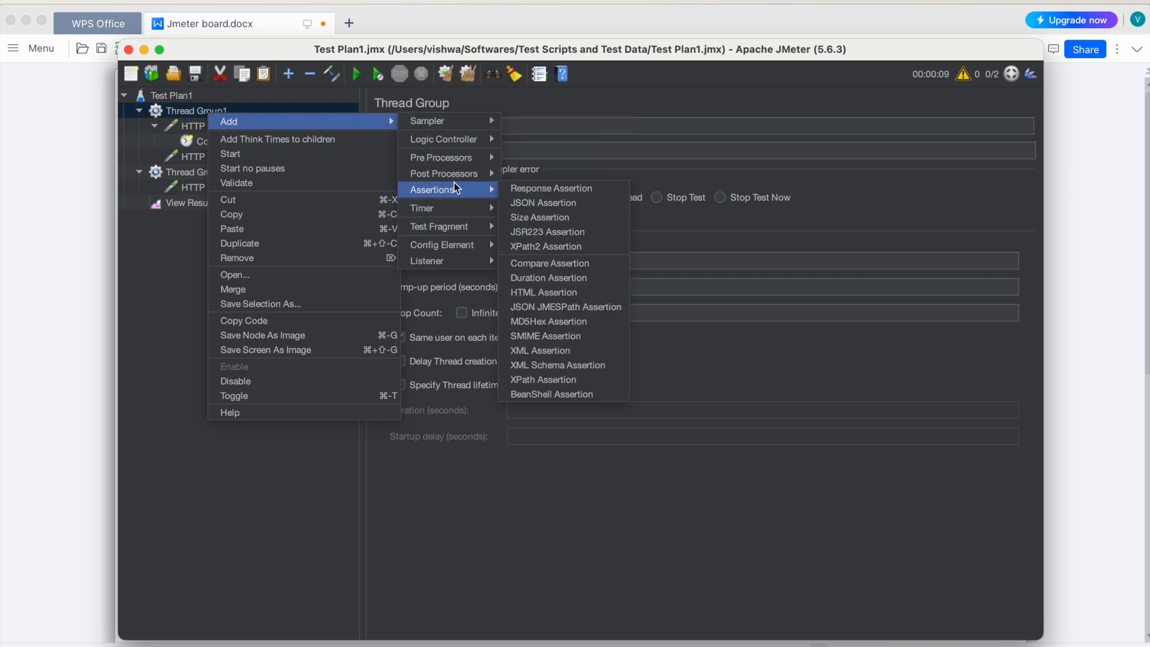
mouse_move(458, 262)
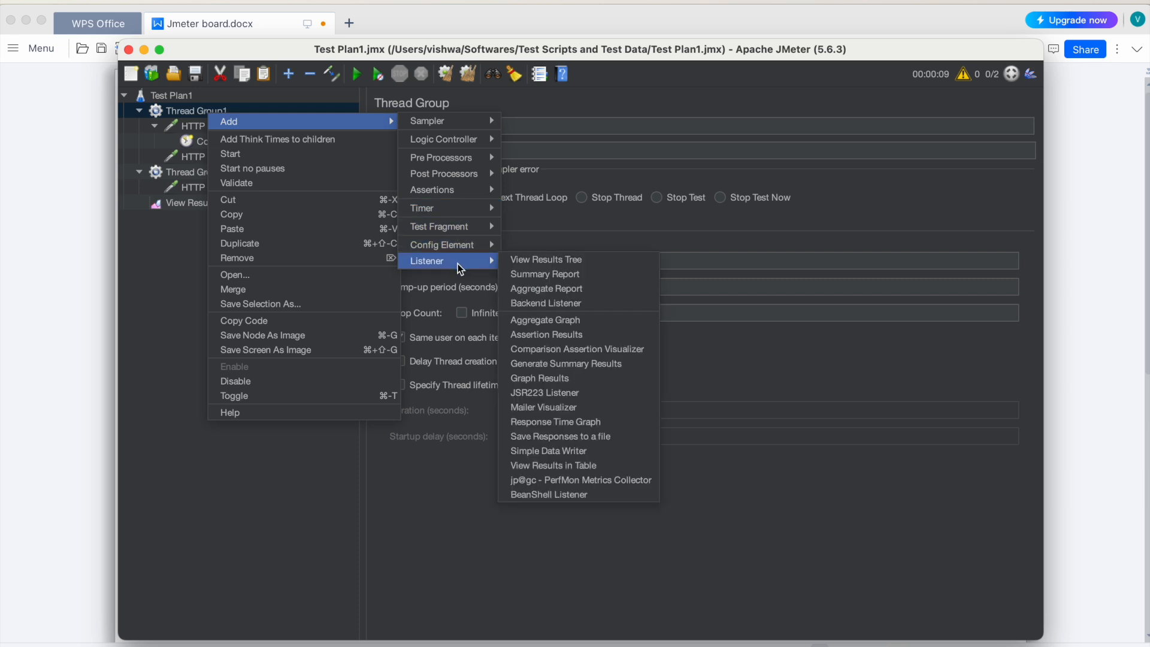
click(524, 254)
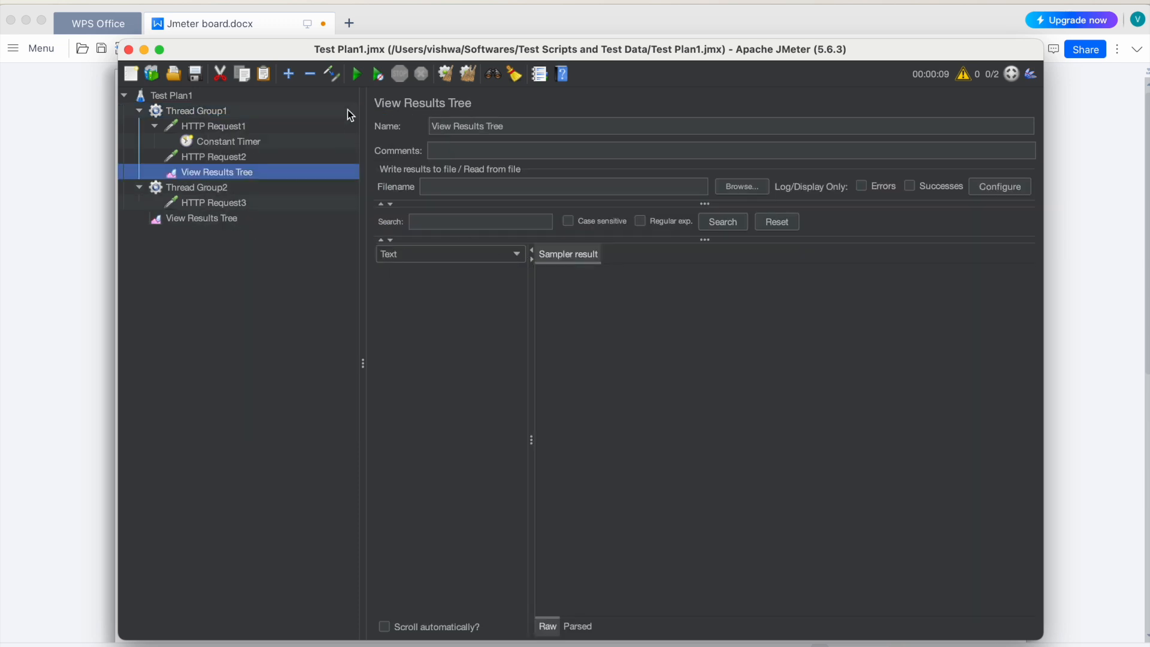
- Run the test plan and clear only the plan-level View Results Tree, checking Thread Group1's listener for comparison
click(358, 74)
click(224, 219)
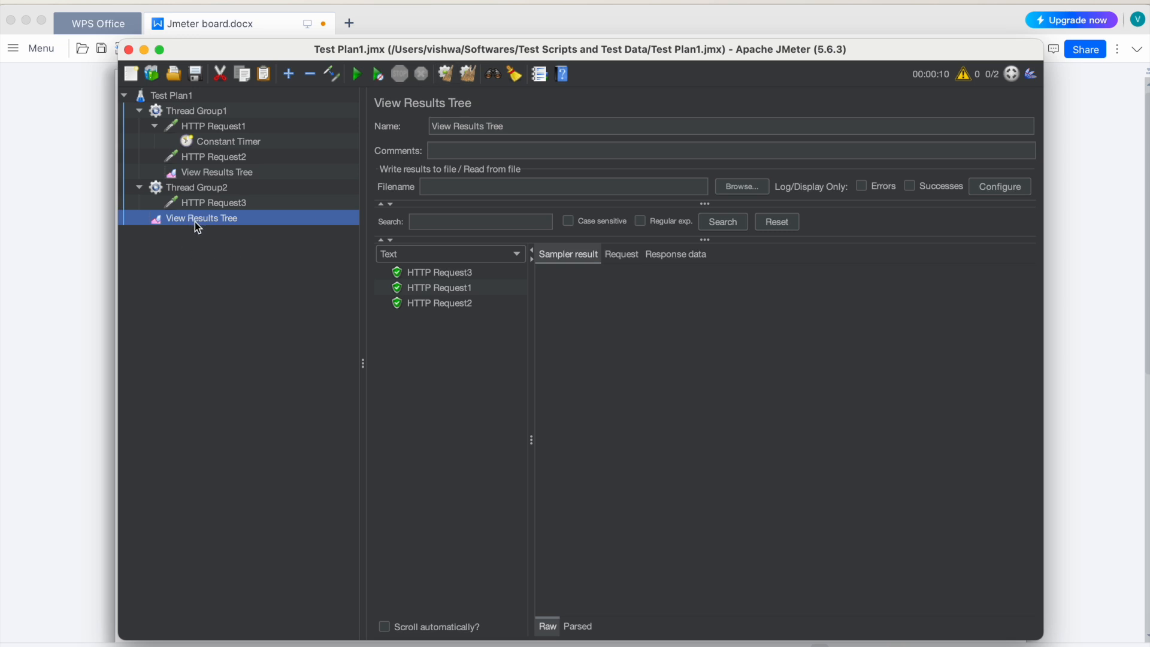
click(444, 76)
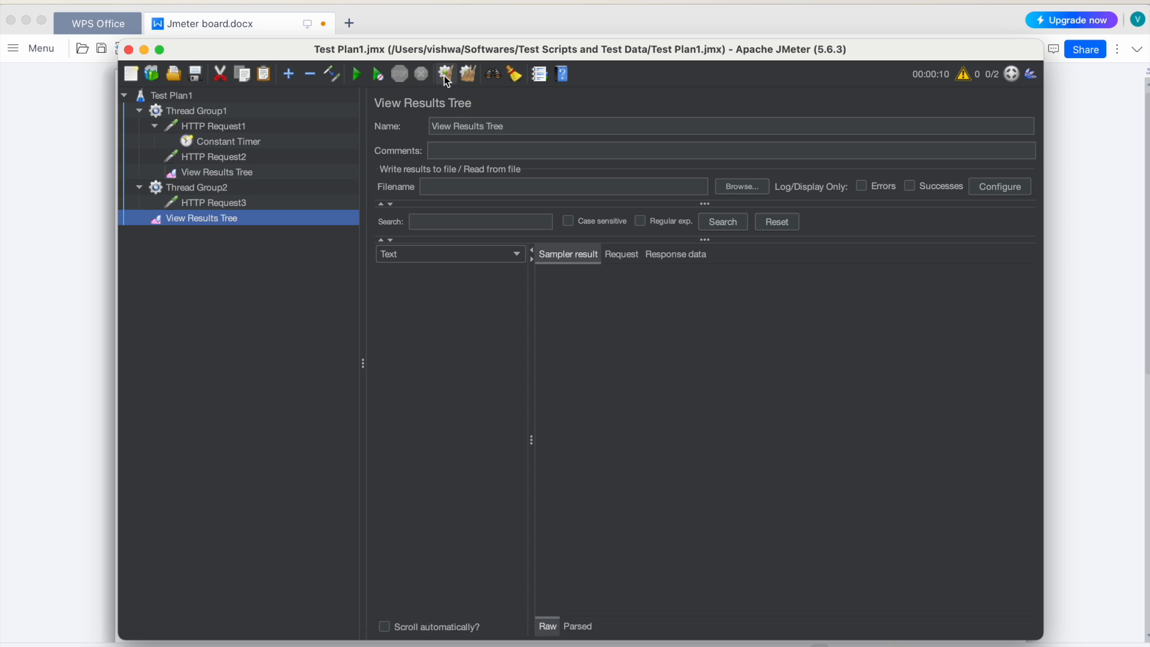
click(240, 173)
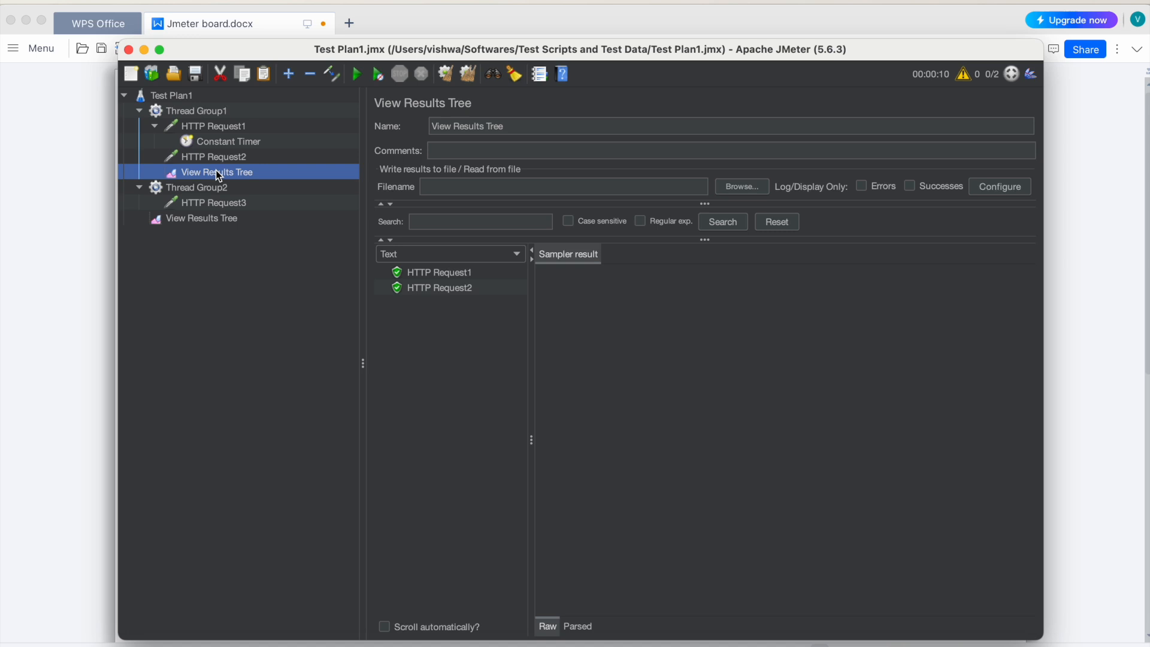
- Clear Thread Group1's View Results Tree, then rerun the test plan and compare the results in both listeners
click(452, 72)
click(357, 74)
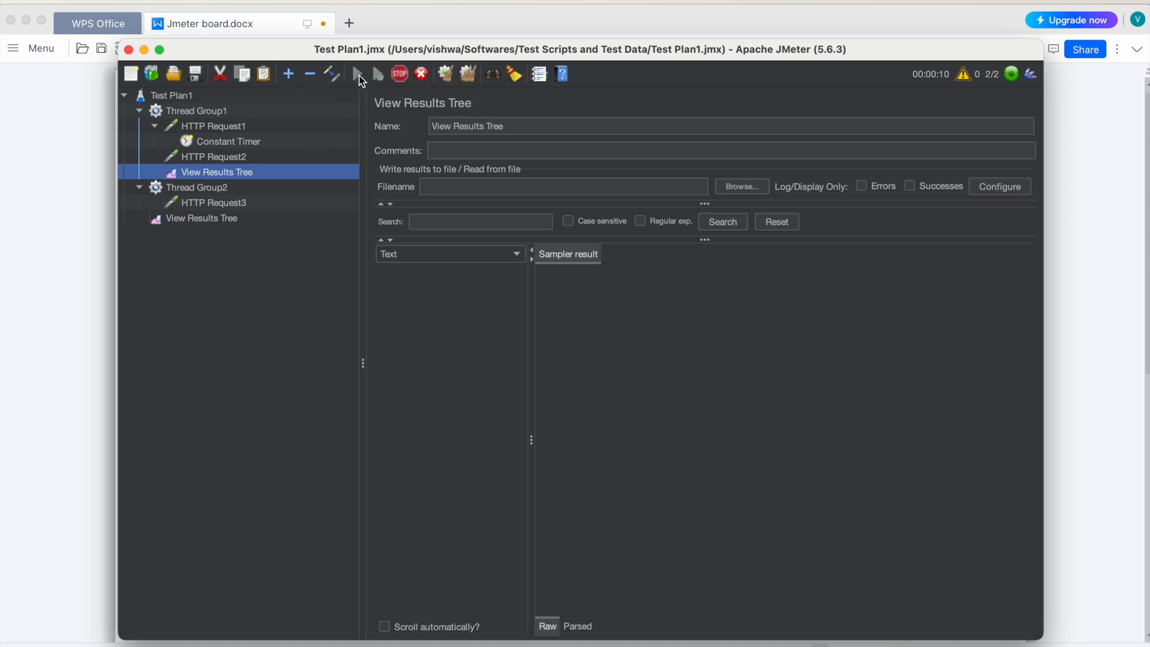
click(227, 219)
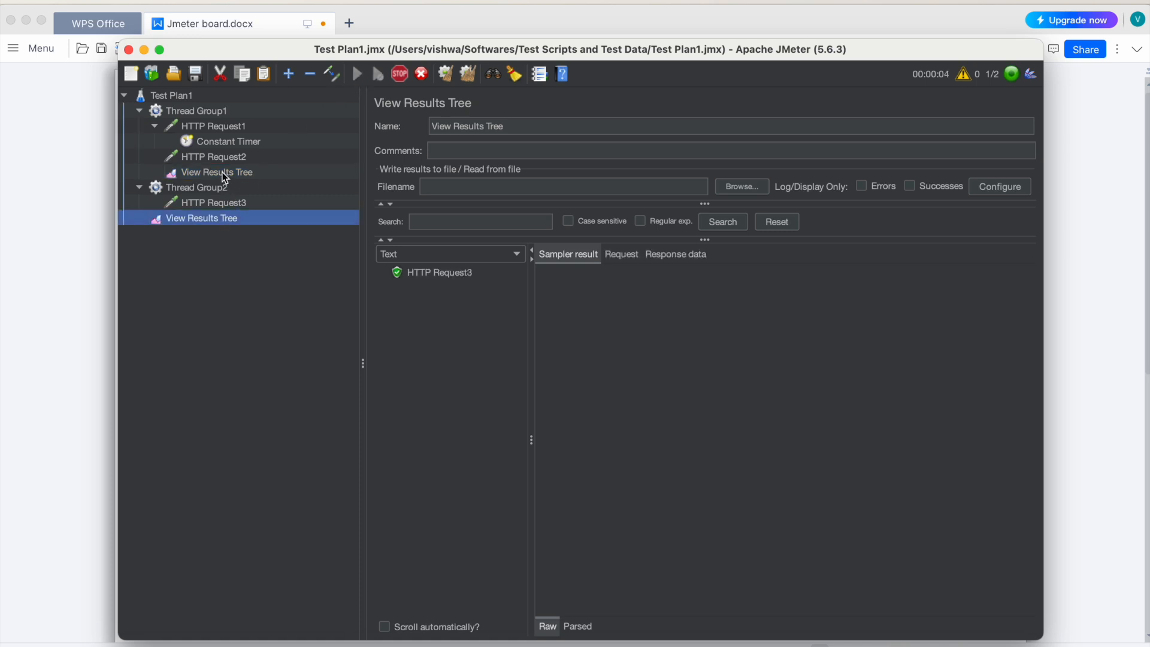
click(225, 173)
click(223, 219)
click(232, 174)
click(233, 217)
click(230, 172)
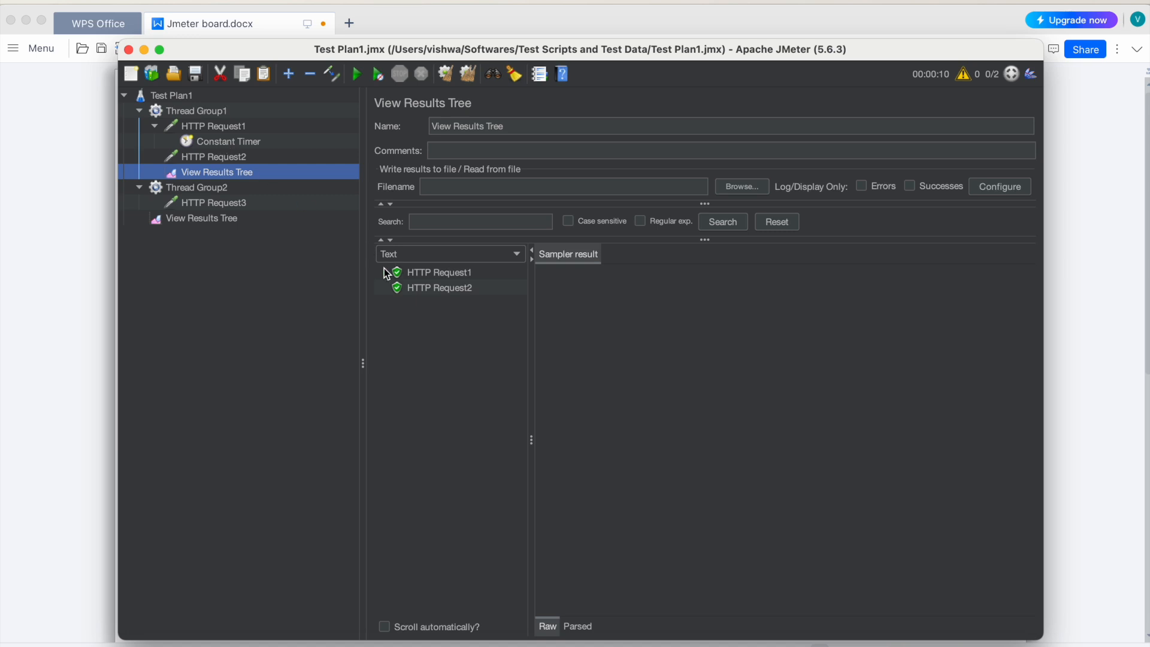
click(224, 218)
click(215, 174)
click(215, 220)
click(221, 172)
- Clear the results of all listeners at once and check both View Results Trees
click(469, 74)
click(227, 220)
click(235, 175)
click(234, 219)
click(229, 171)
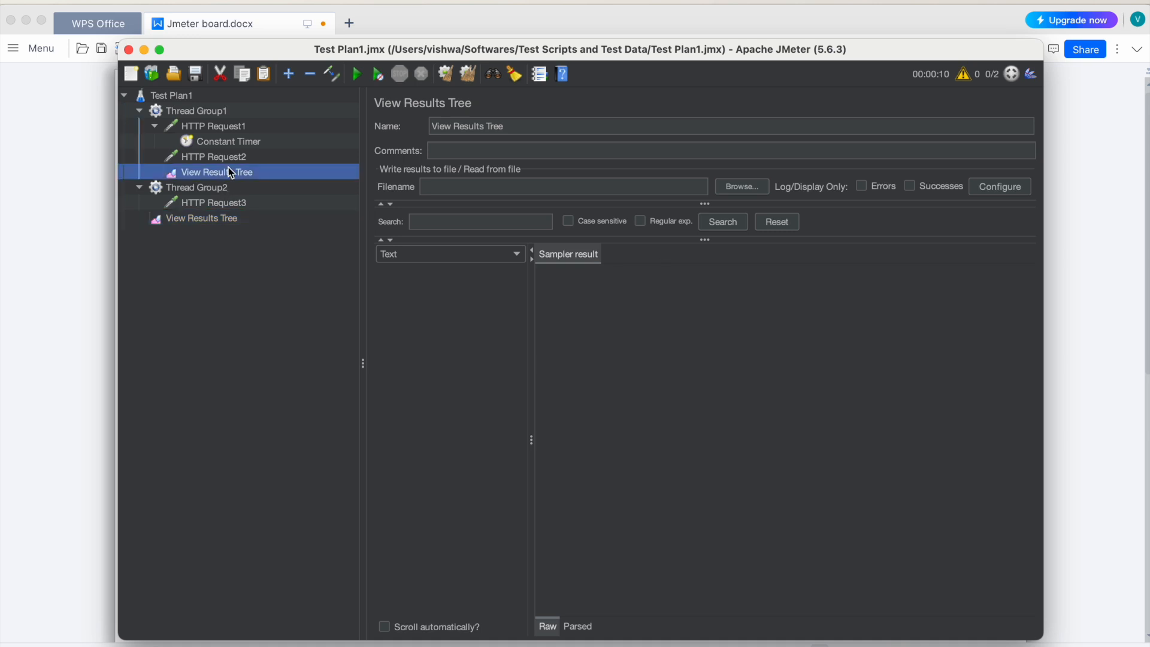
- Open the Search Tree dialog, view its search and replace options, and close it
click(495, 75)
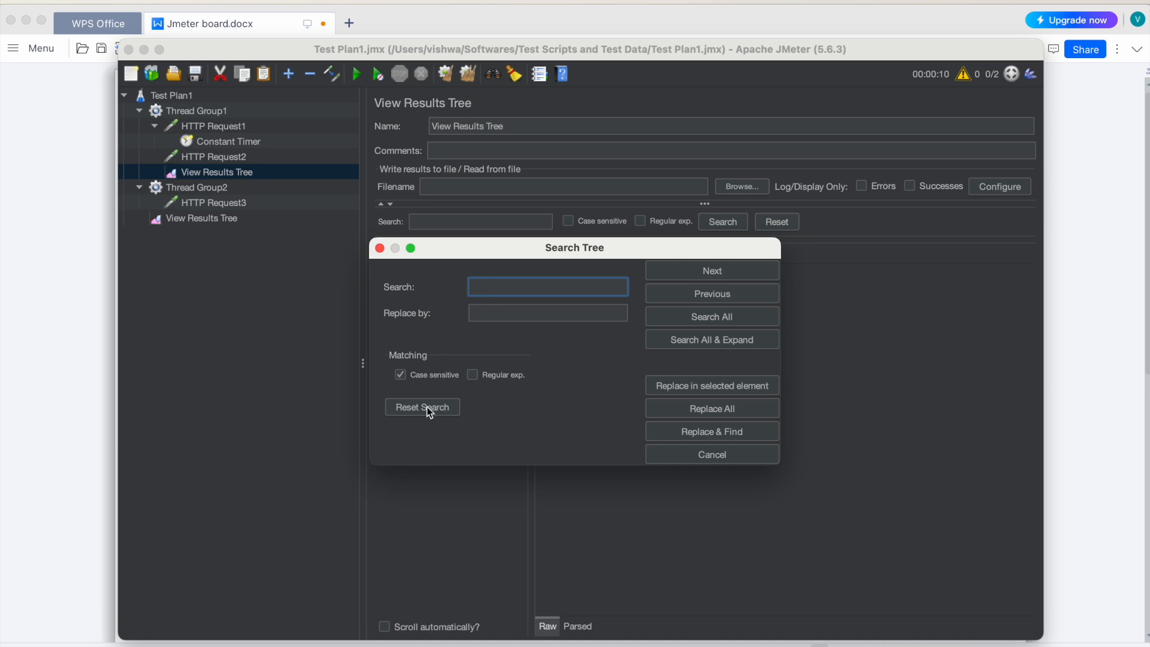
click(379, 248)
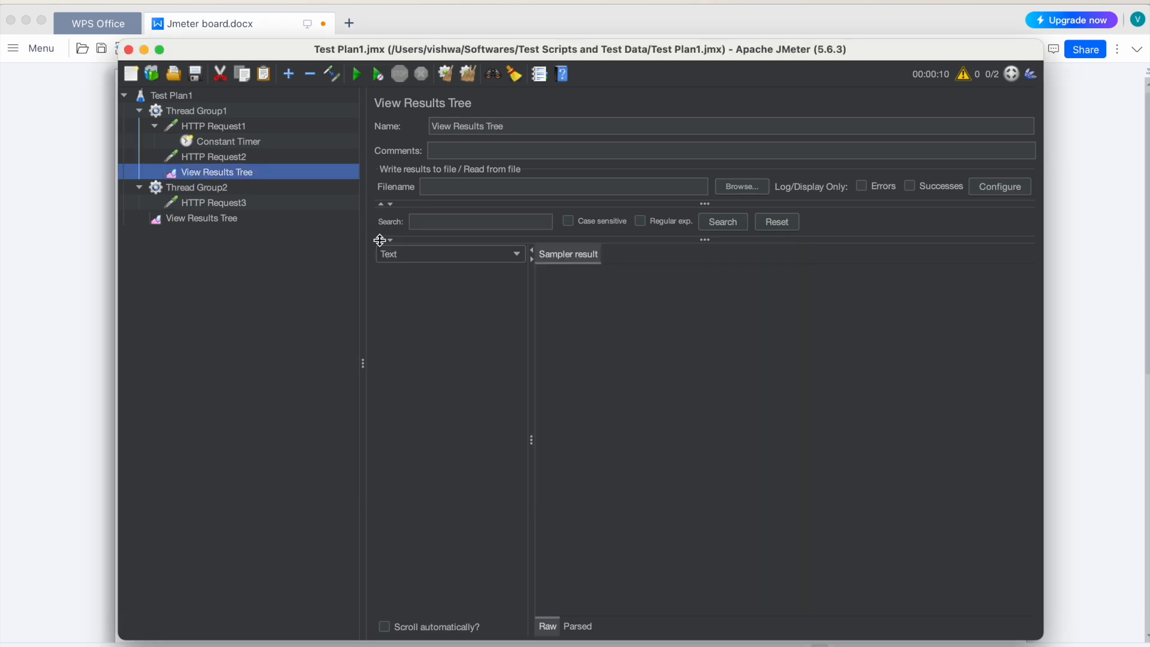
- Generate the counter function's syntax in the Function Helper with its parameters left empty
click(540, 73)
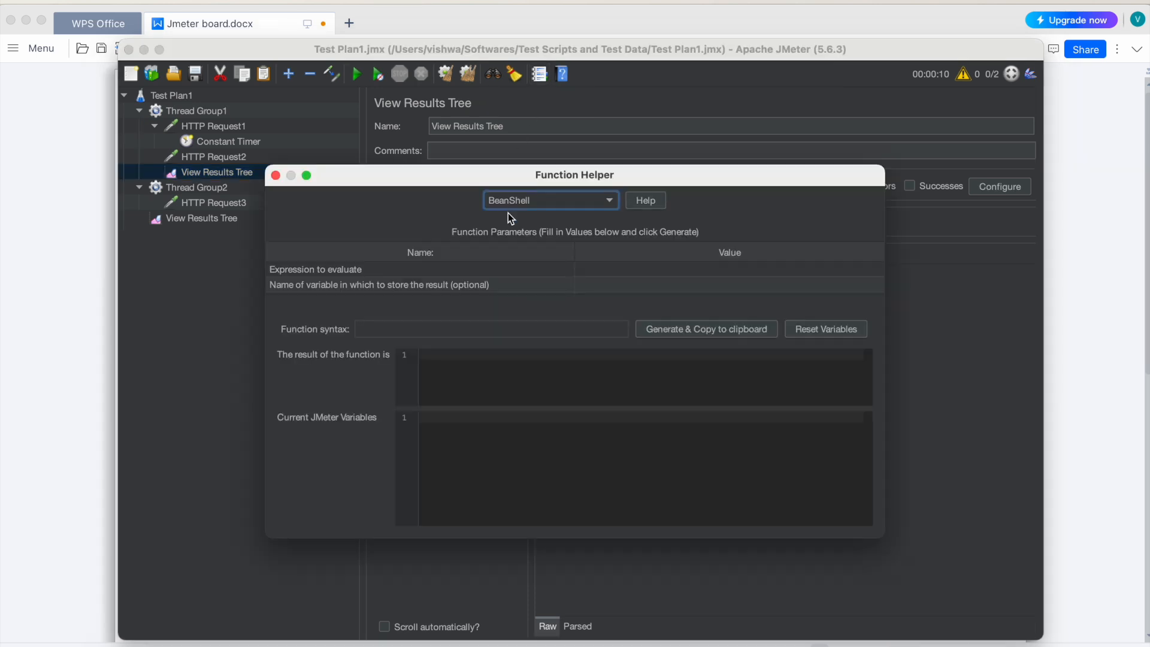
click(522, 197)
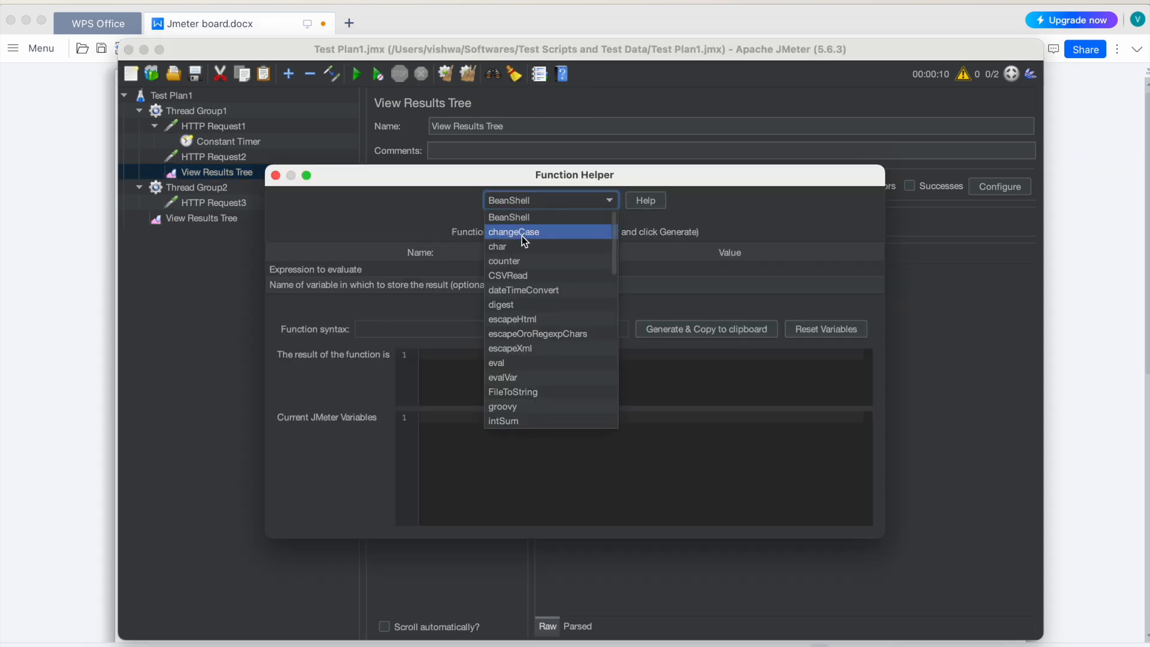
click(521, 254)
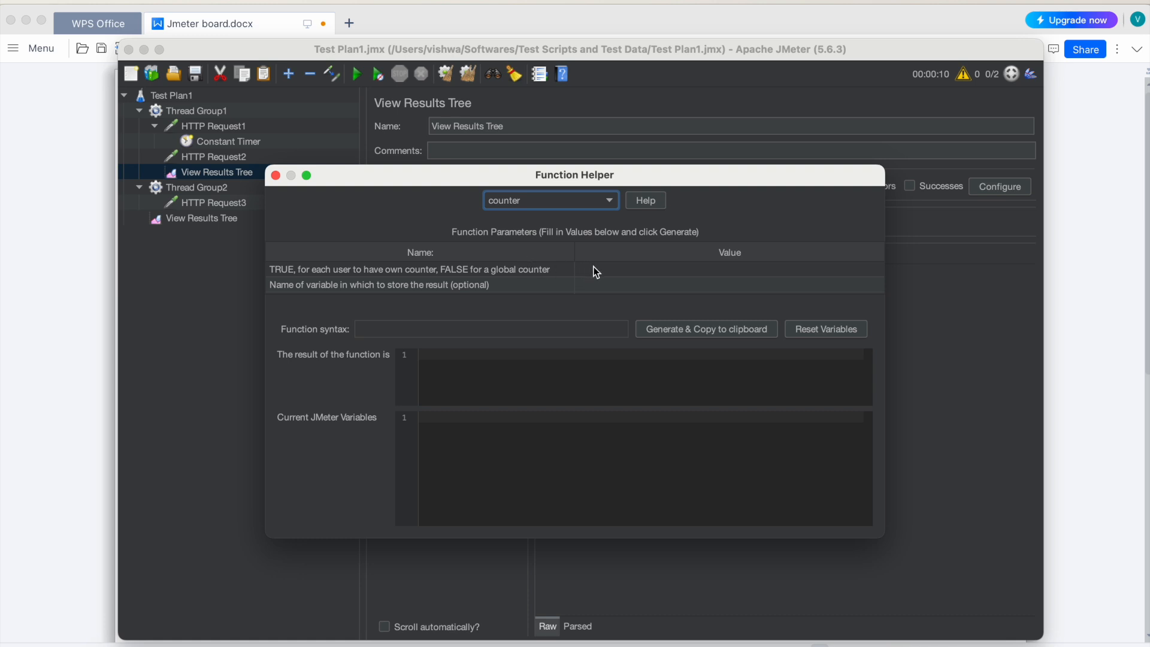
click(686, 327)
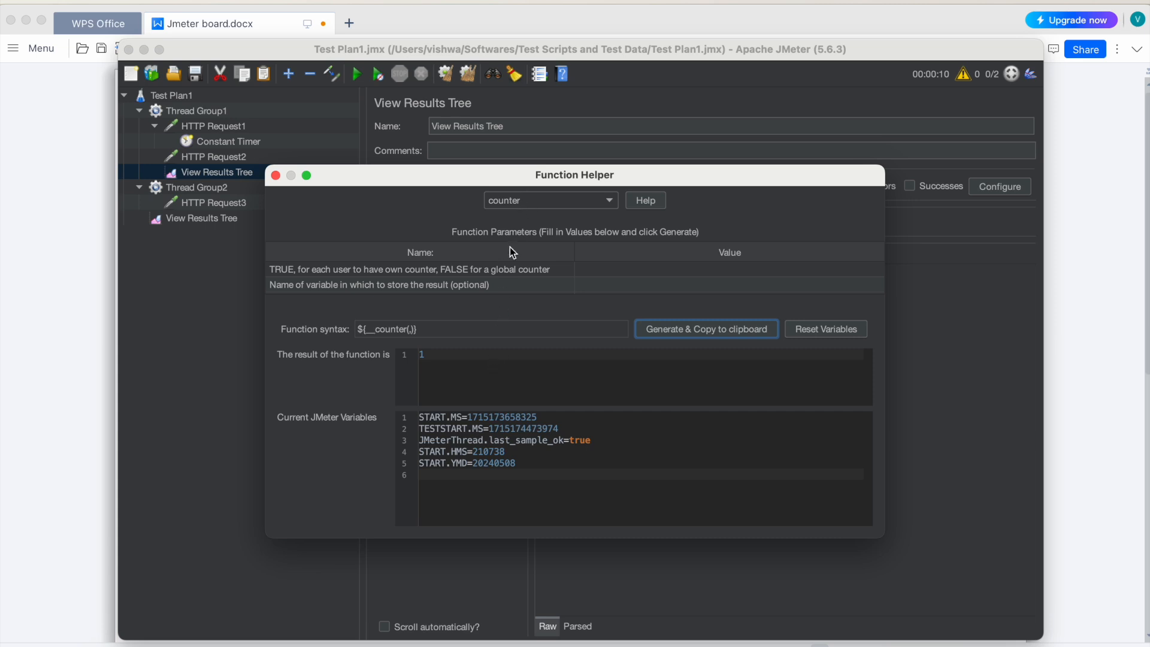
- Generate an intSum function in the Function Helper that adds 1 and 2, and highlight its result
click(516, 202)
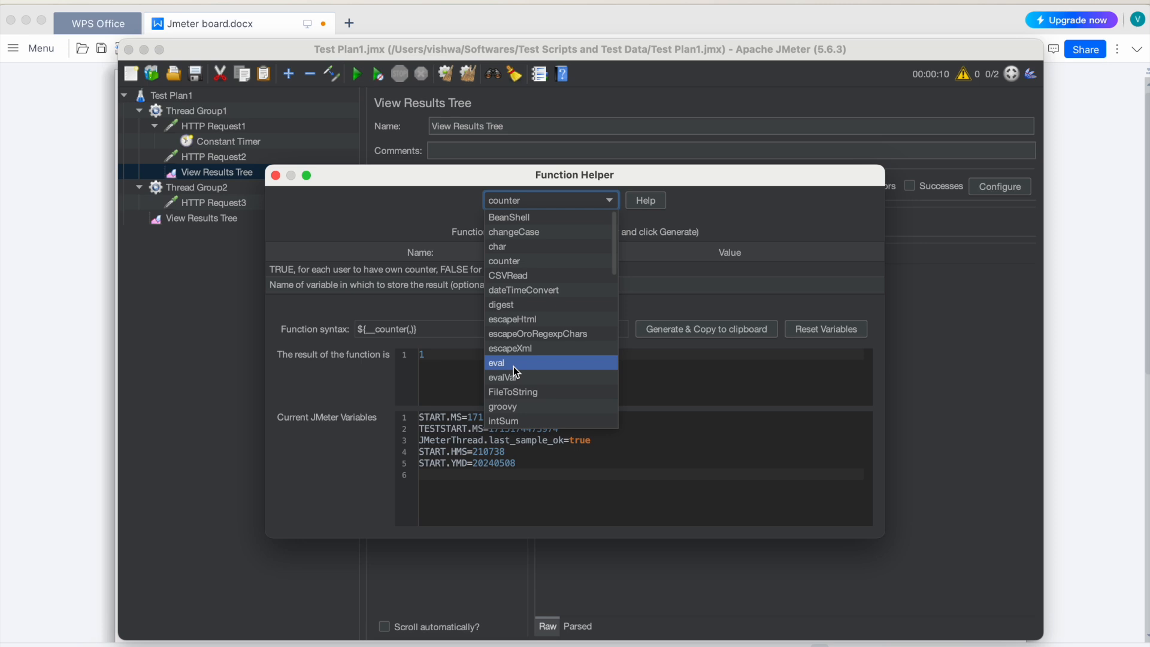
scroll(513, 366, down, 1)
click(514, 391)
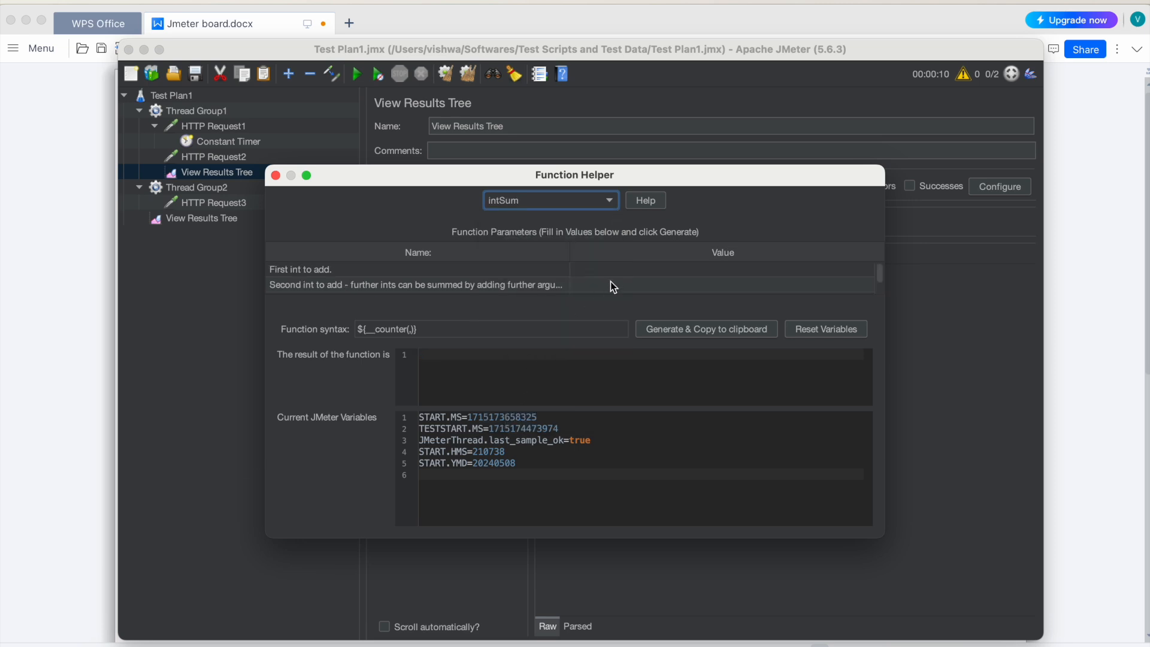
double_click(610, 273)
text(1)
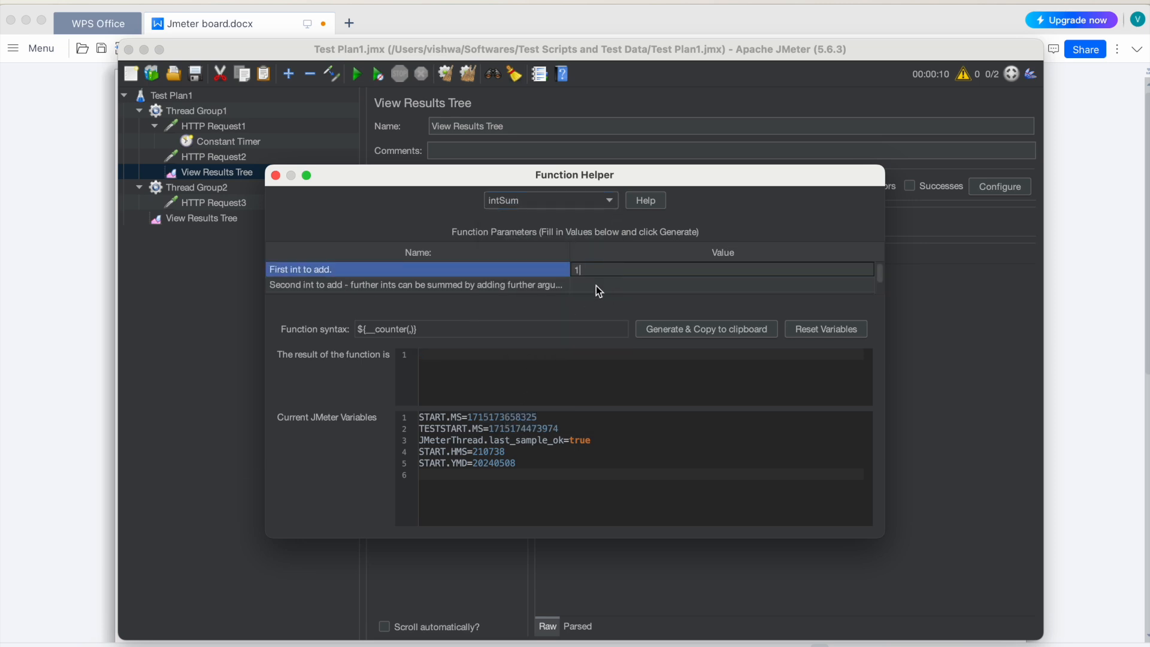
double_click(595, 285)
text(2)
click(671, 330)
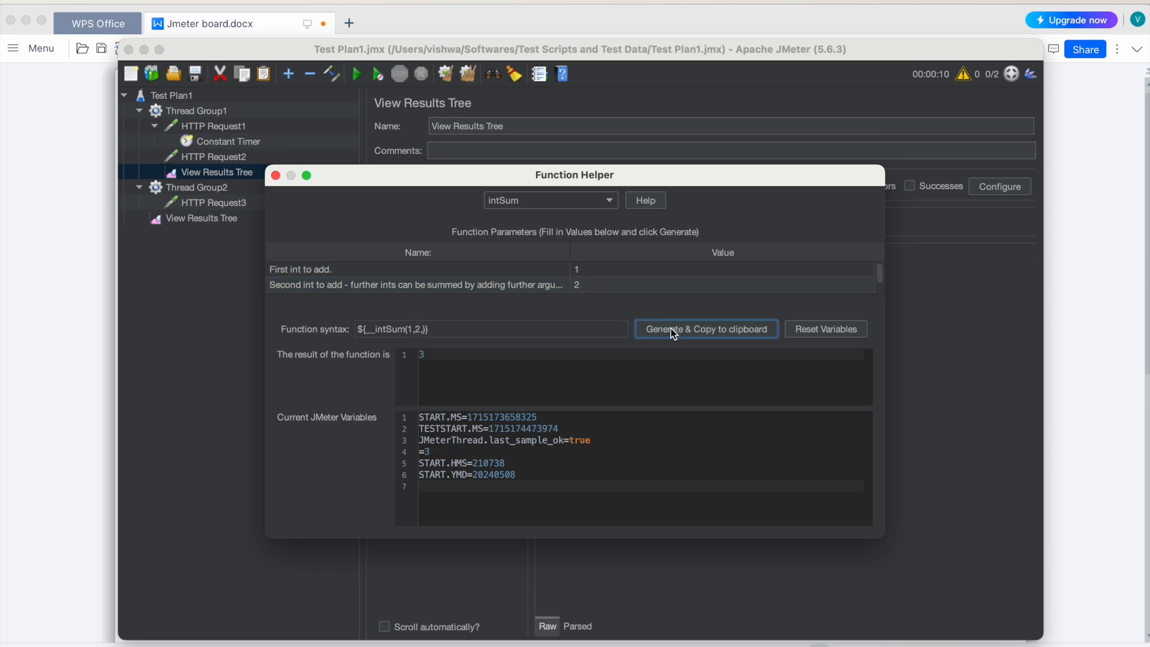
double_click(420, 355)
- Look through the other functions offered in the Function Helper and close it
click(522, 203)
scroll(530, 314, down, 8)
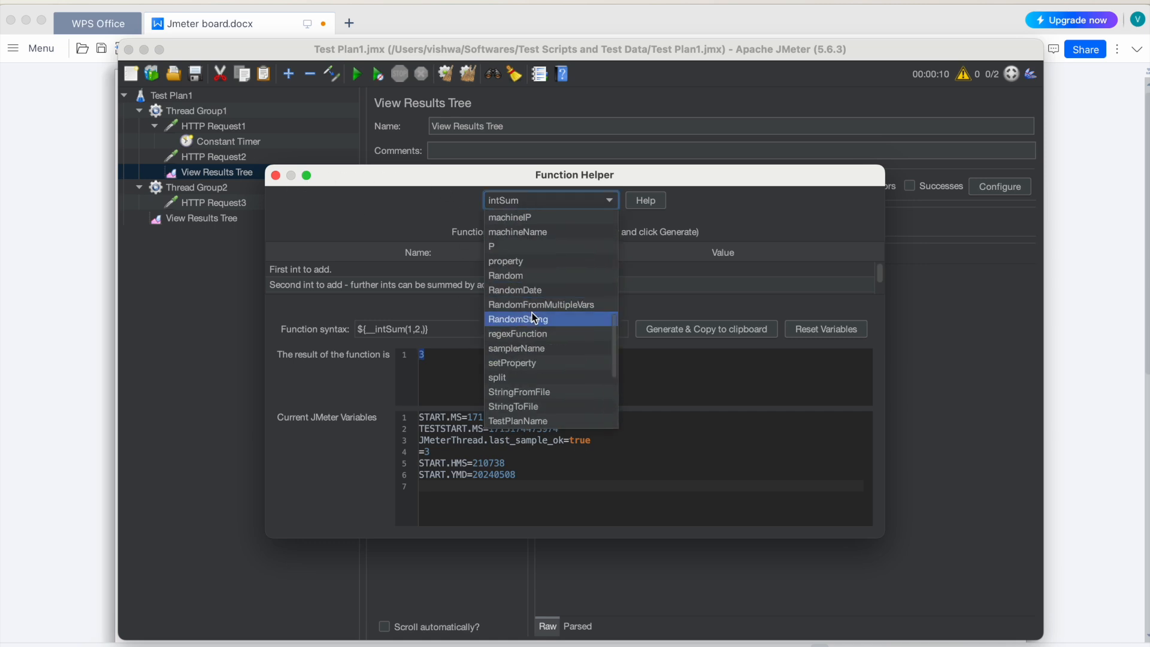
scroll(534, 317, up, 10)
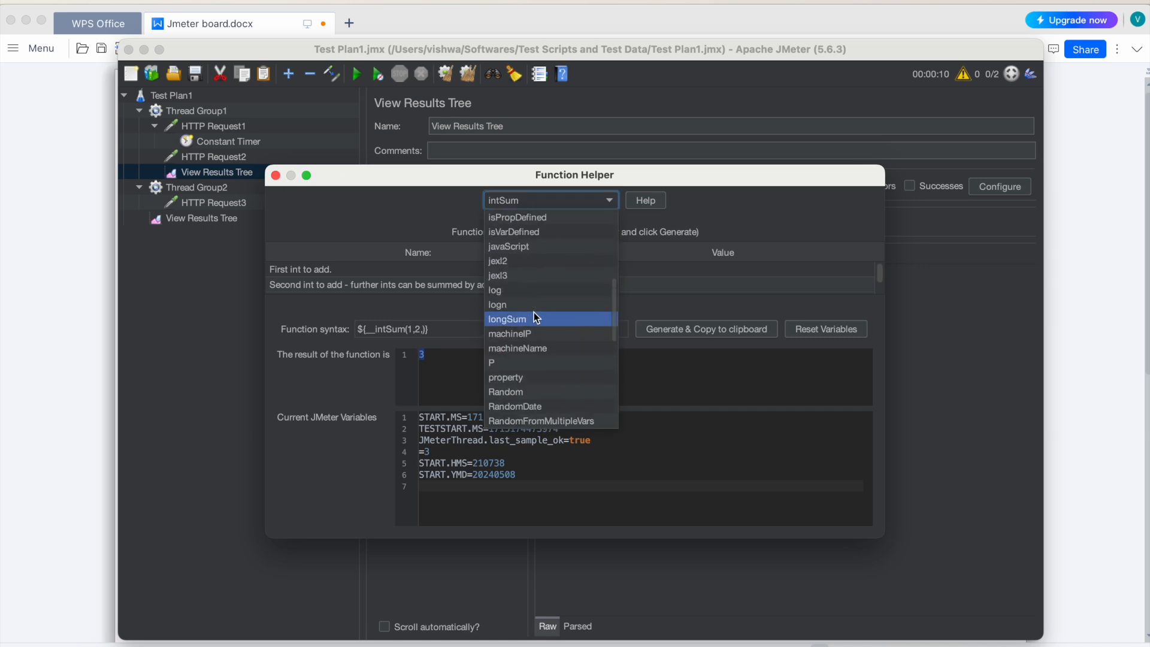
click(275, 175)
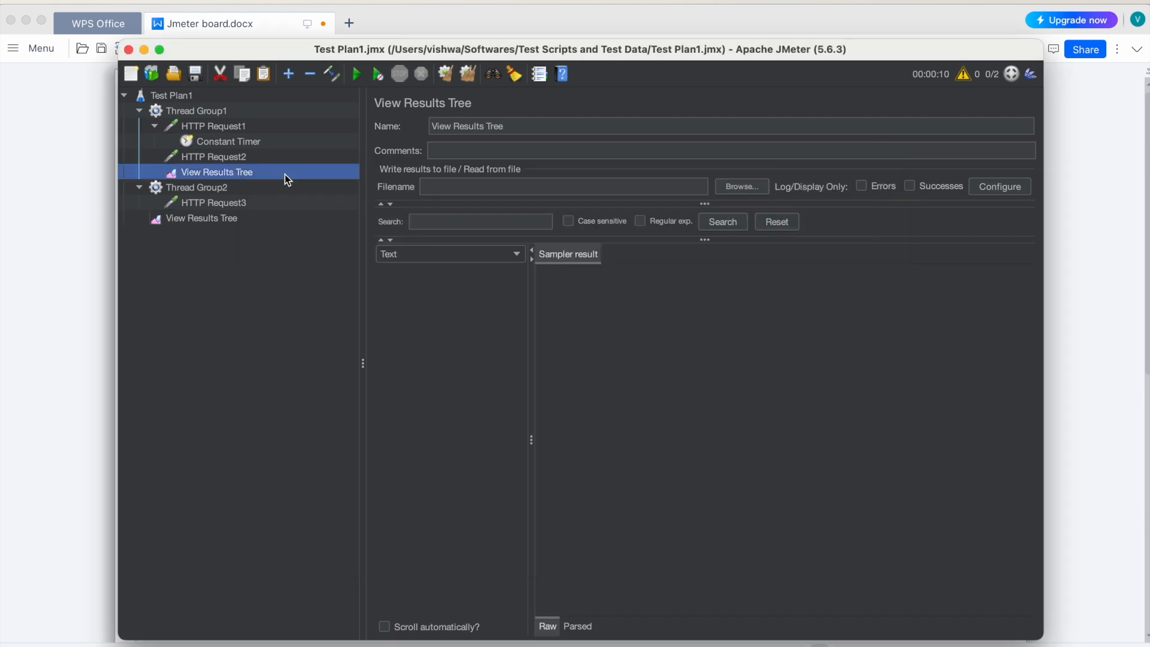
- Open the View Results Tree help in the browser, look over the component reference and User Manual, and return to JMeter
click(562, 74)
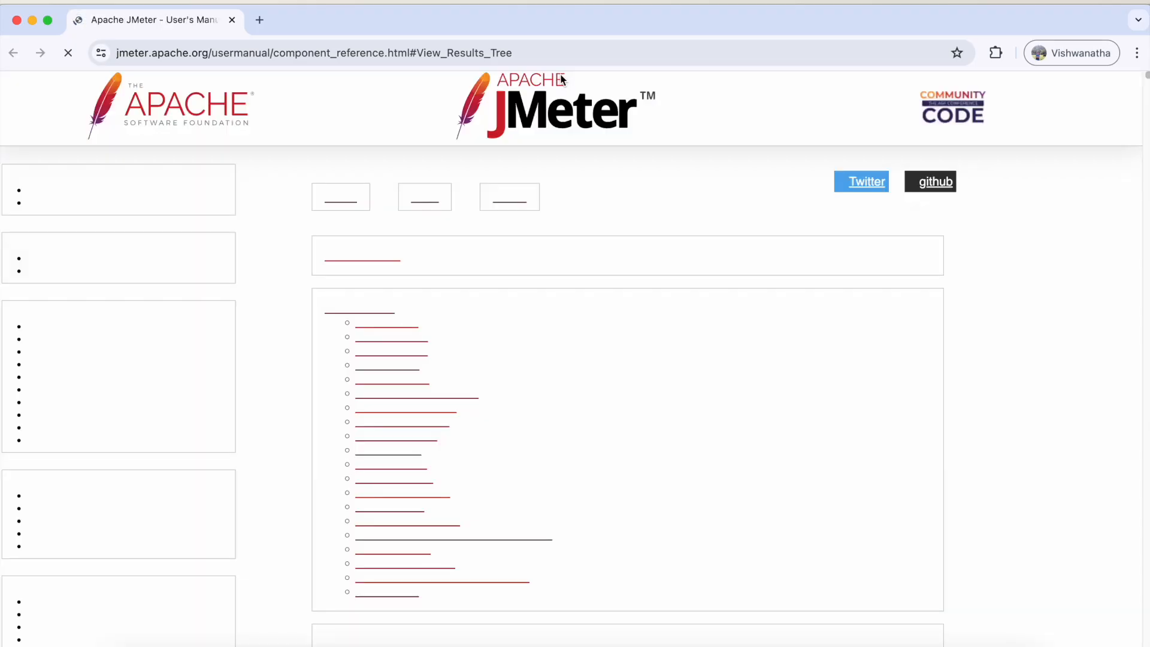
scroll(231, 242, up, 15)
scroll(237, 281, up, 20)
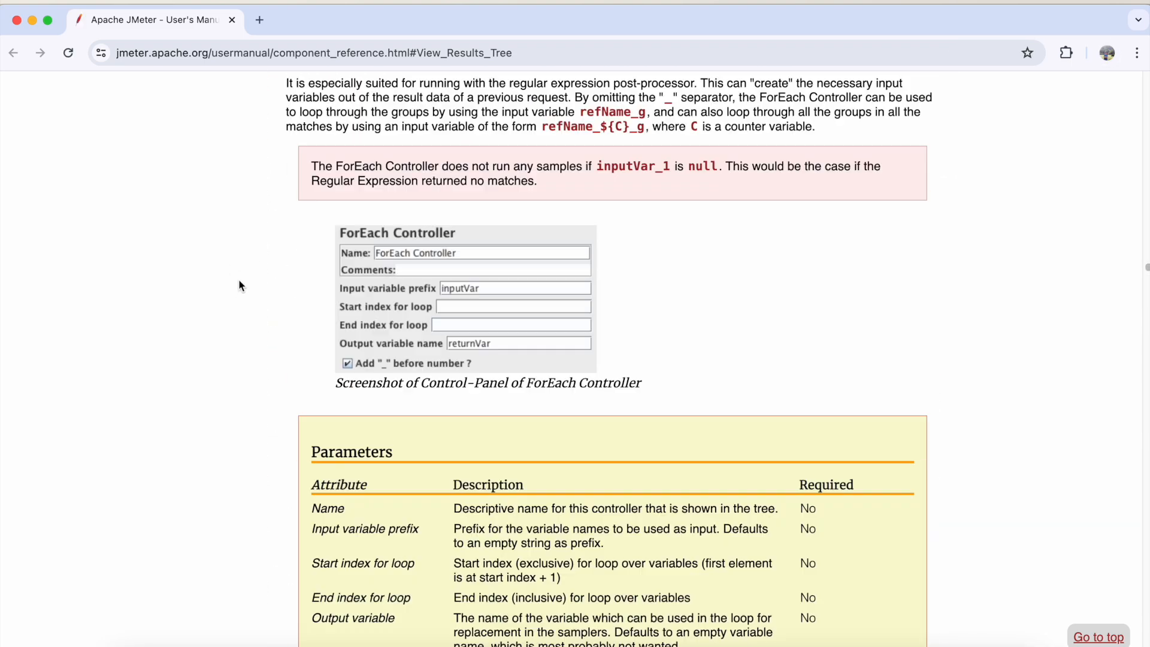
scroll(240, 278, up, 10)
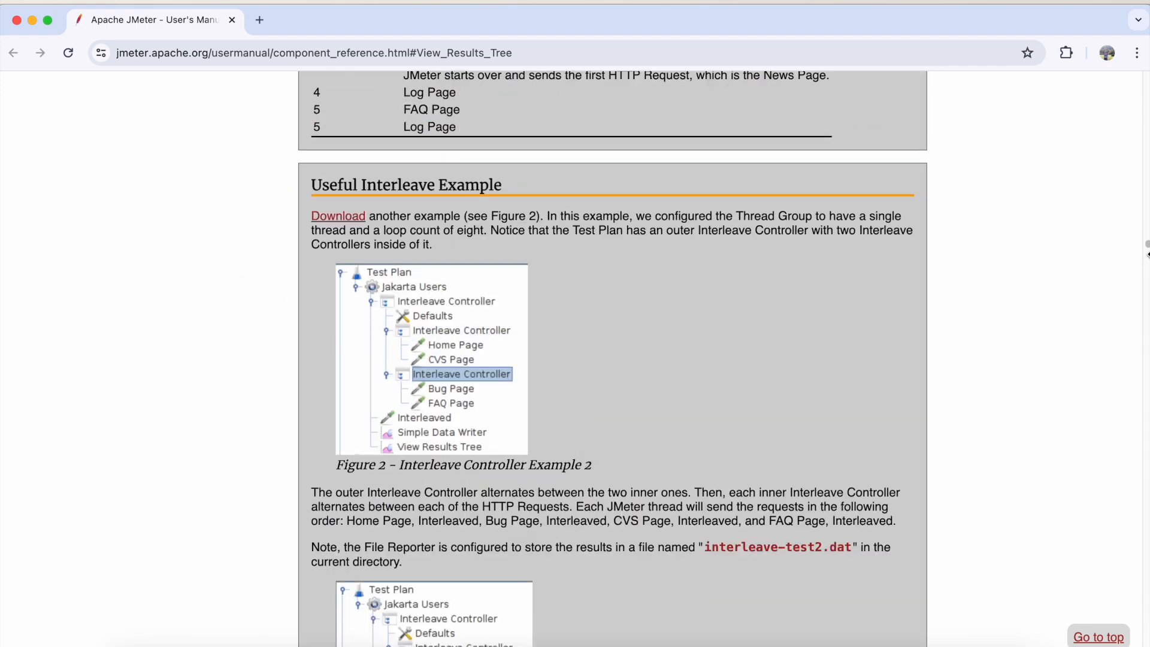
drag(1148, 246, 1148, 75)
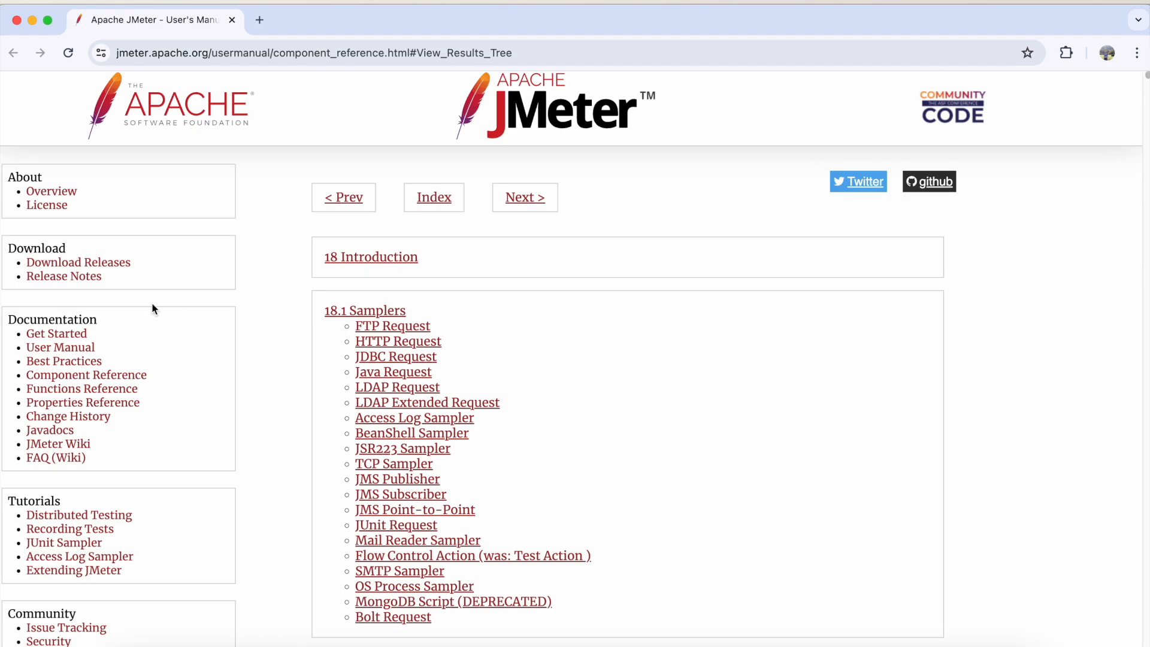
click(55, 349)
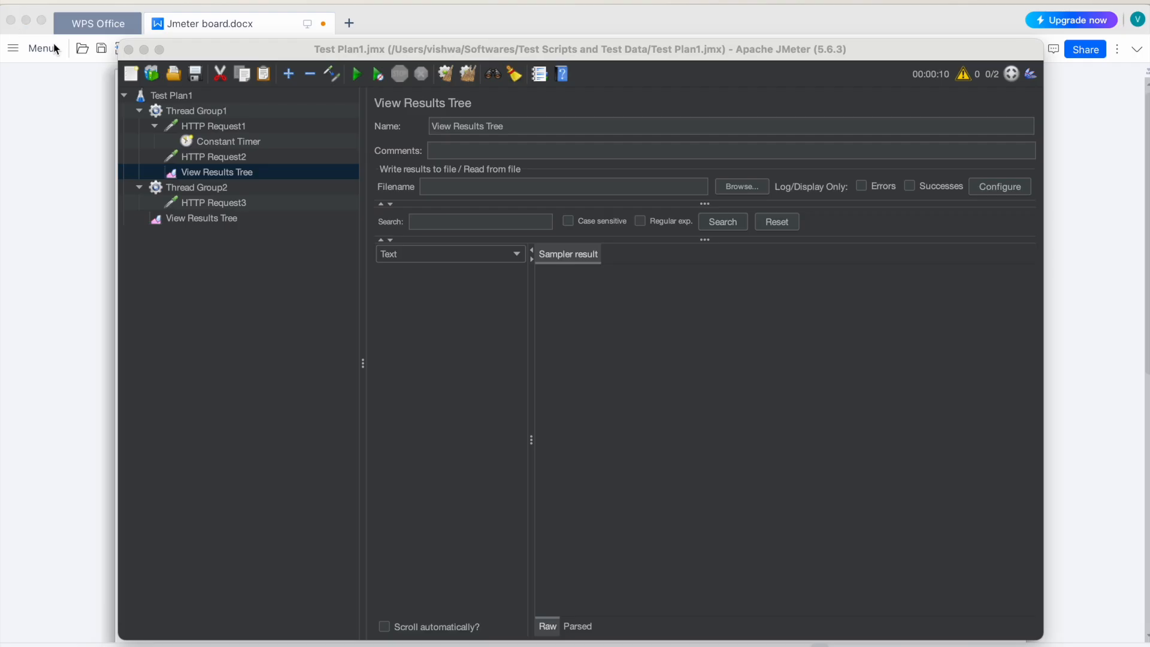
click(16, 20)
click(134, 1)
click(305, 50)
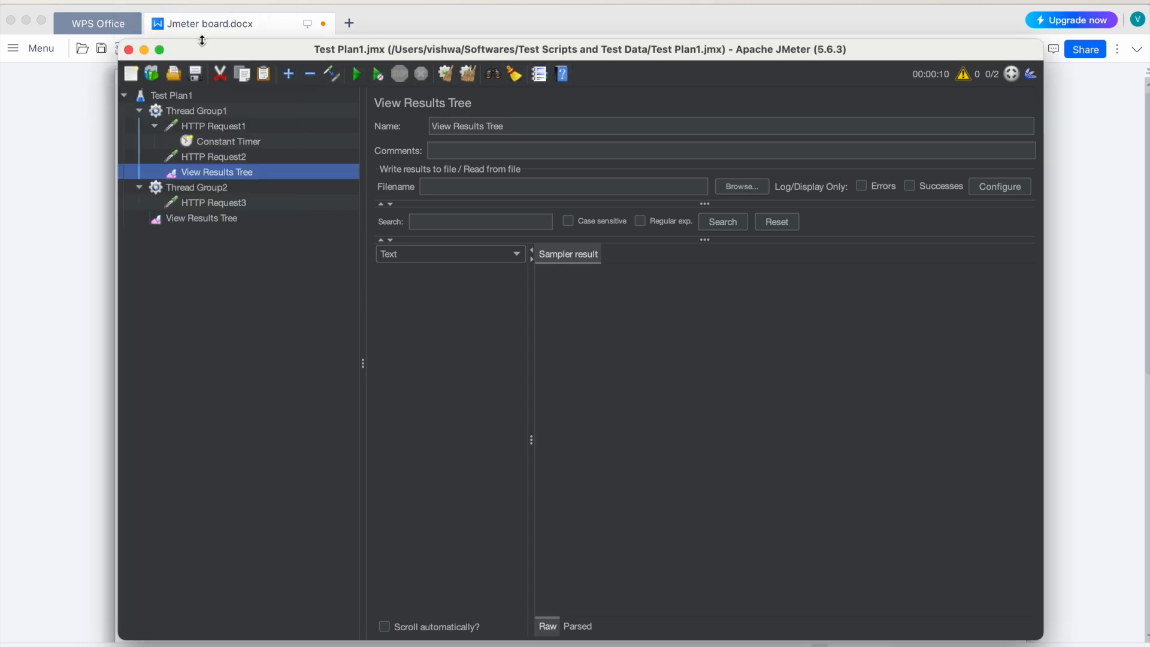
click(95, 1)
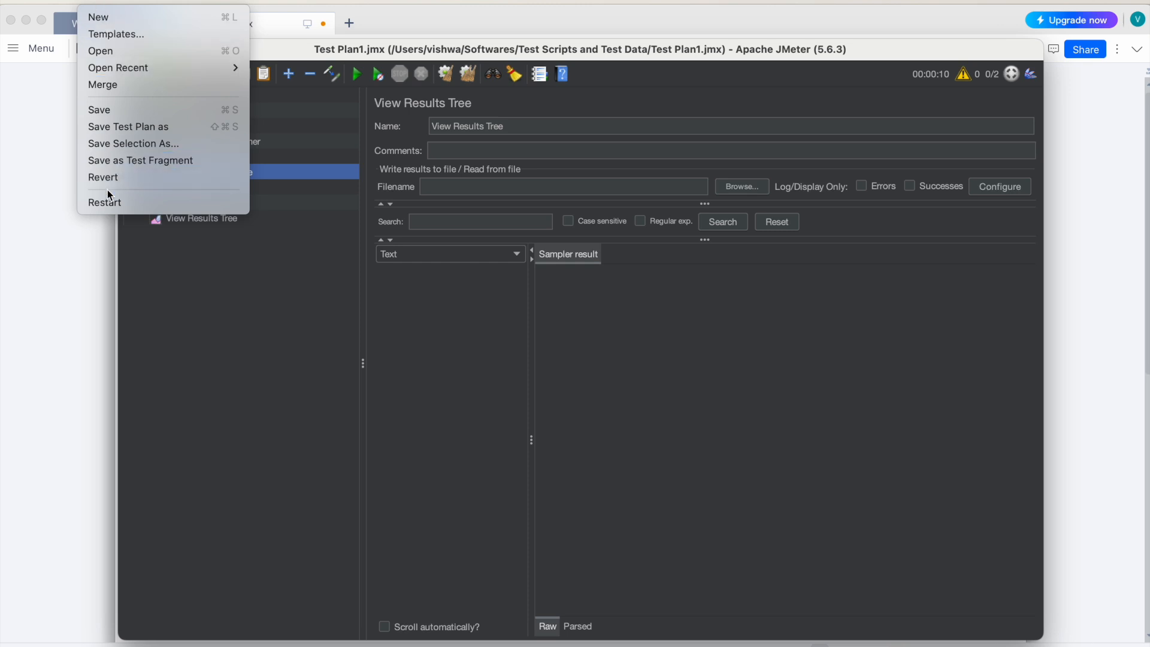
mouse_move(61, 1)
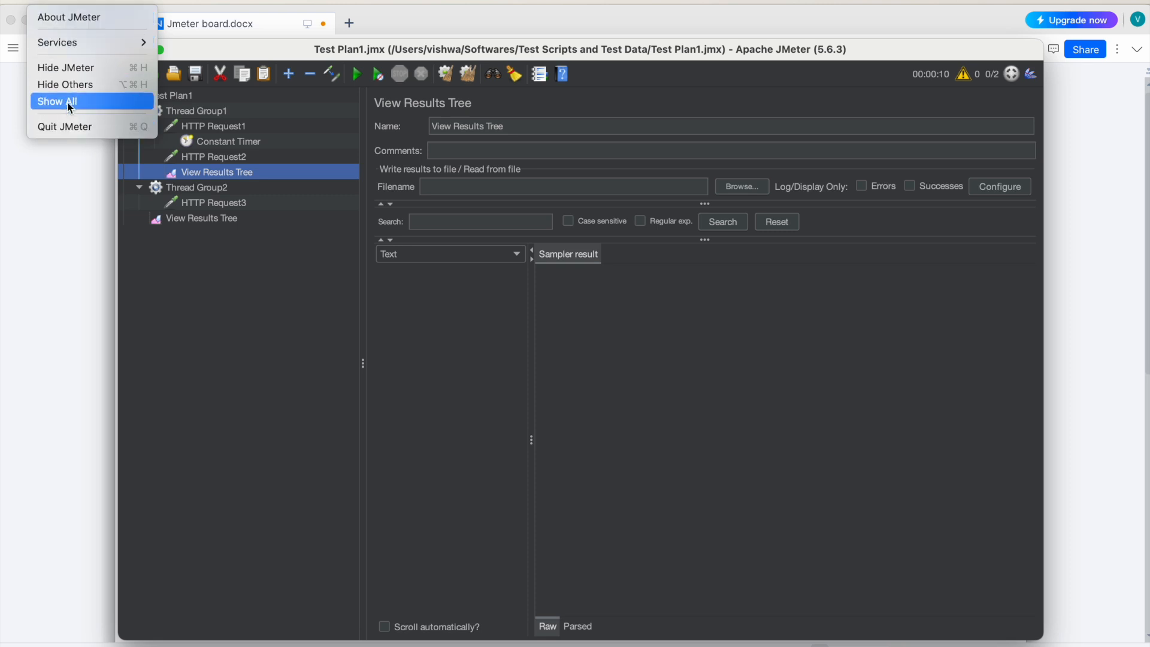
mouse_move(123, 1)
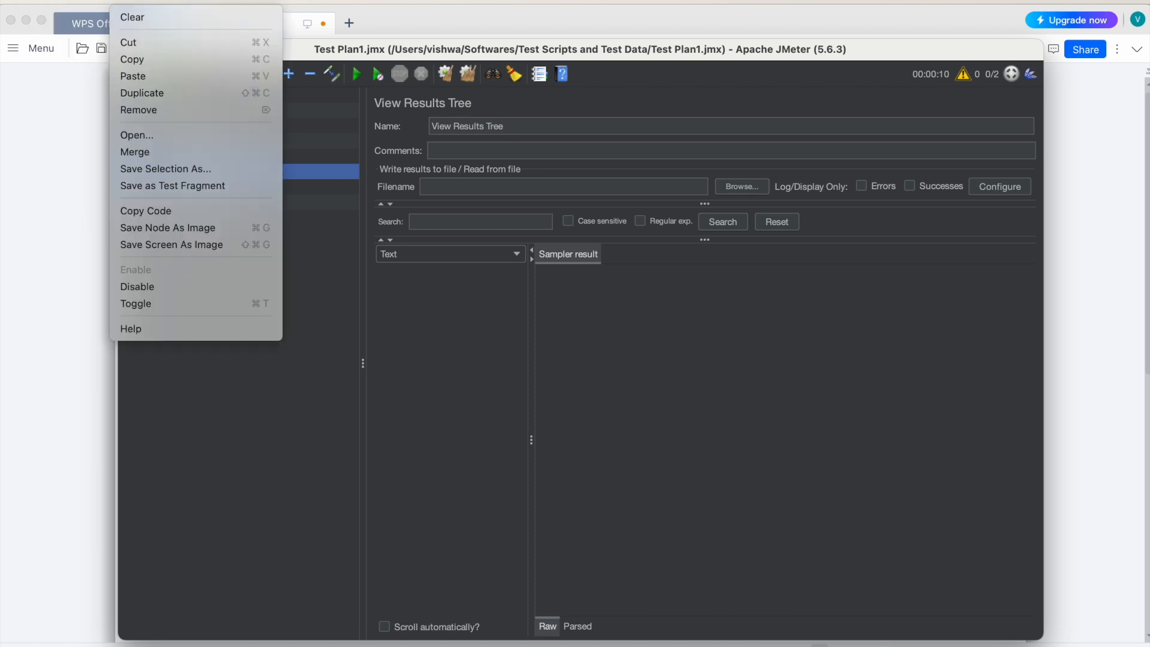
mouse_move(206, 1)
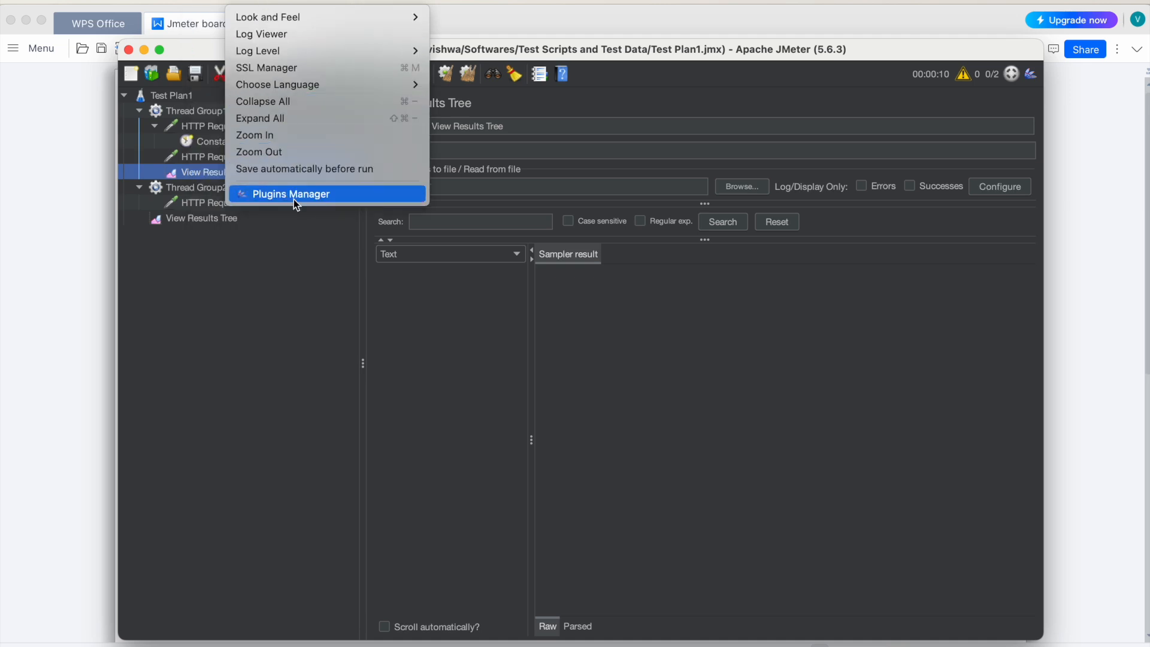
- Open the JMeter Plugins Manager to view the installed plugins, and close it without changing anything
click(280, 194)
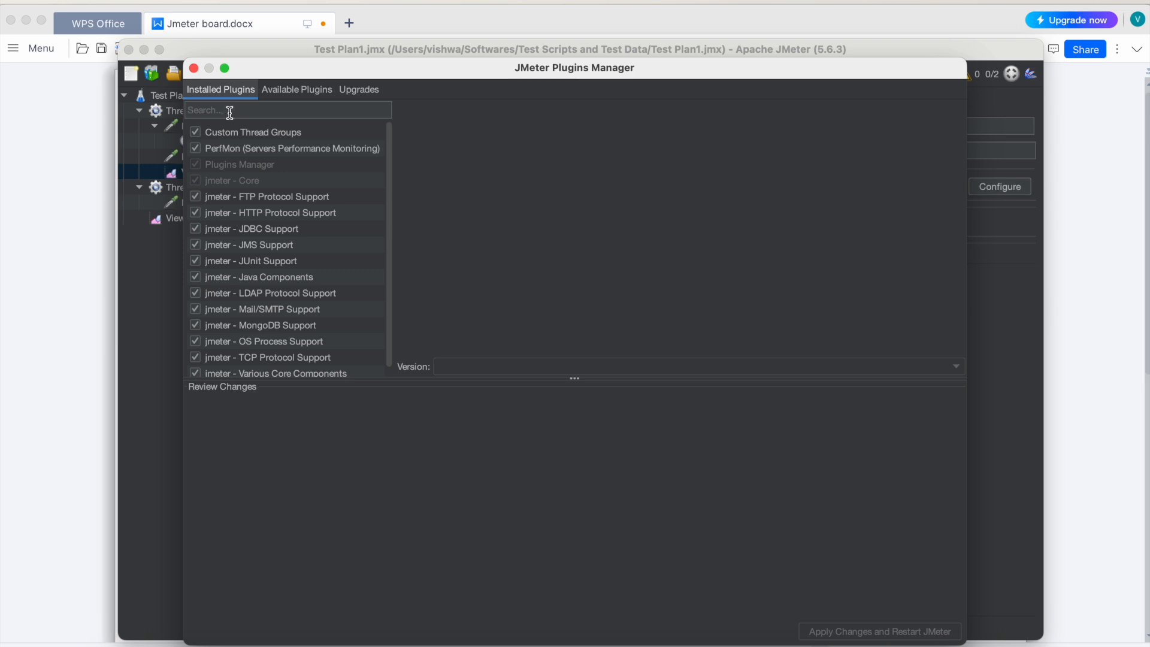
click(195, 72)
- Show the Log Viewer below the View Results Tree and hide it again
click(251, 2)
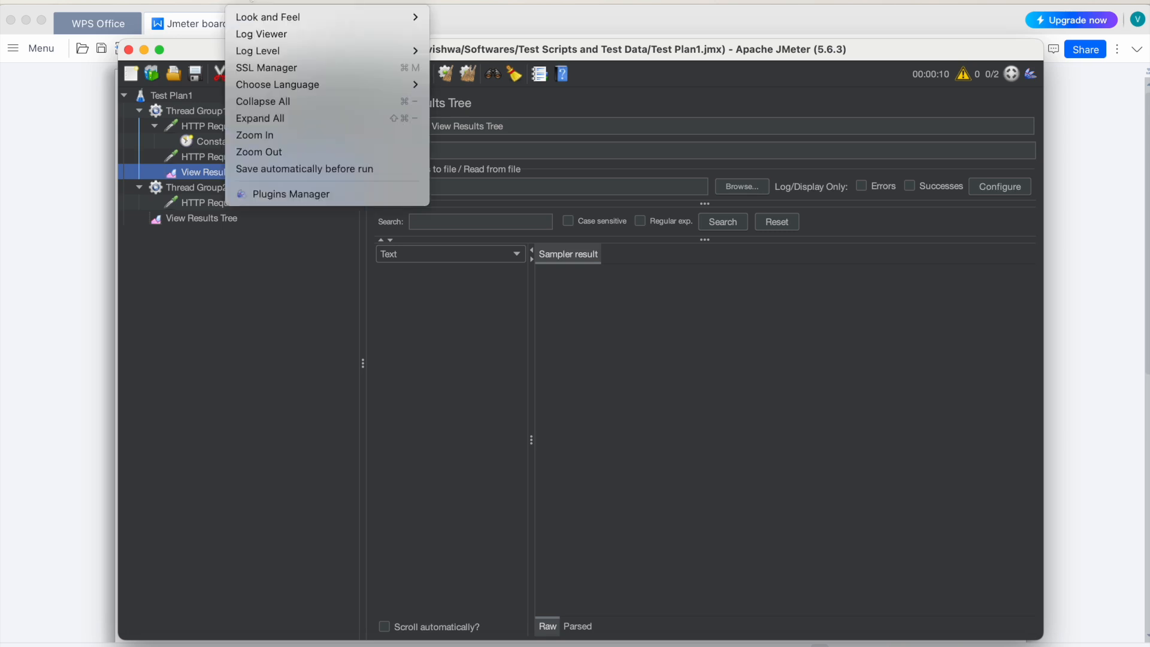
click(263, 36)
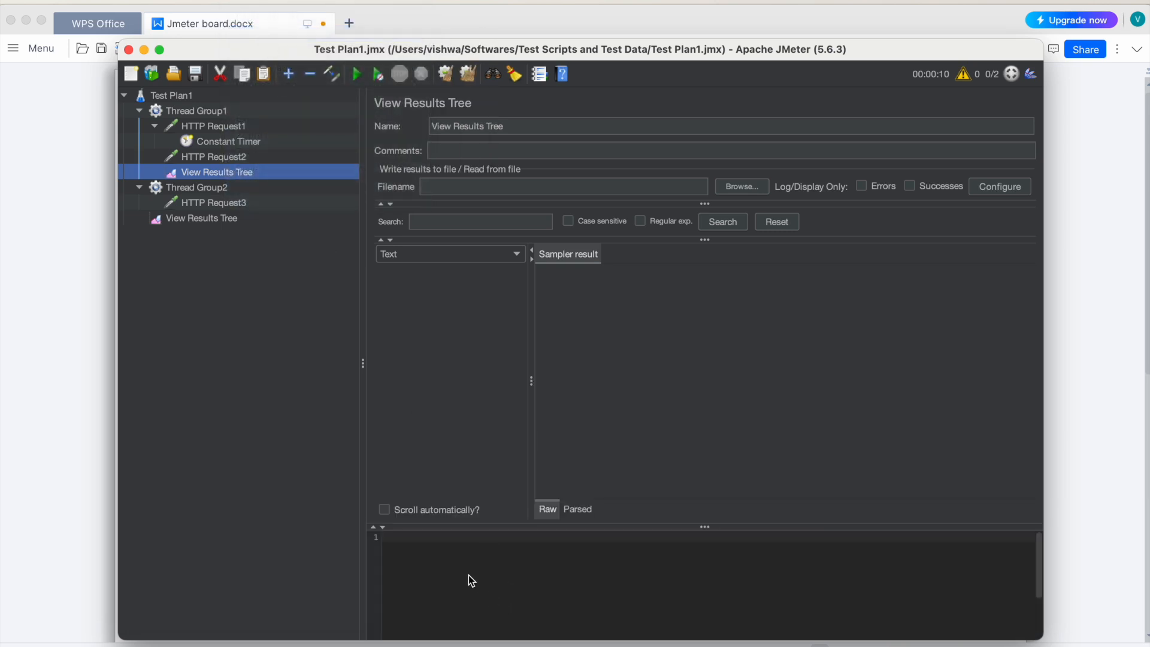
click(264, 3)
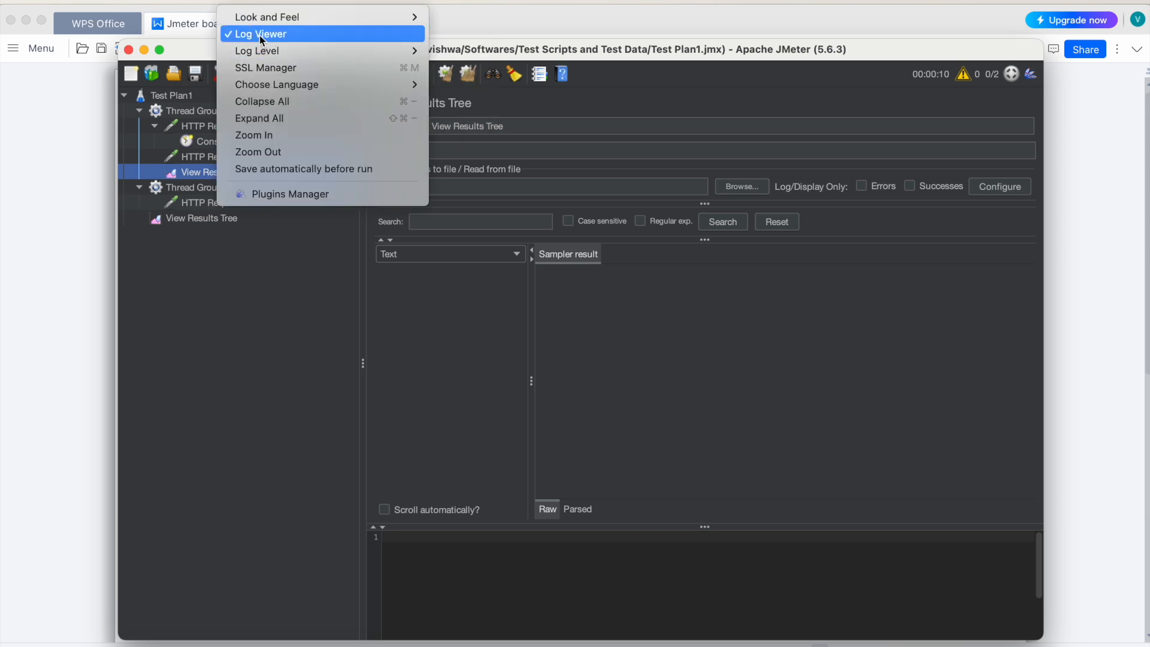
click(260, 35)
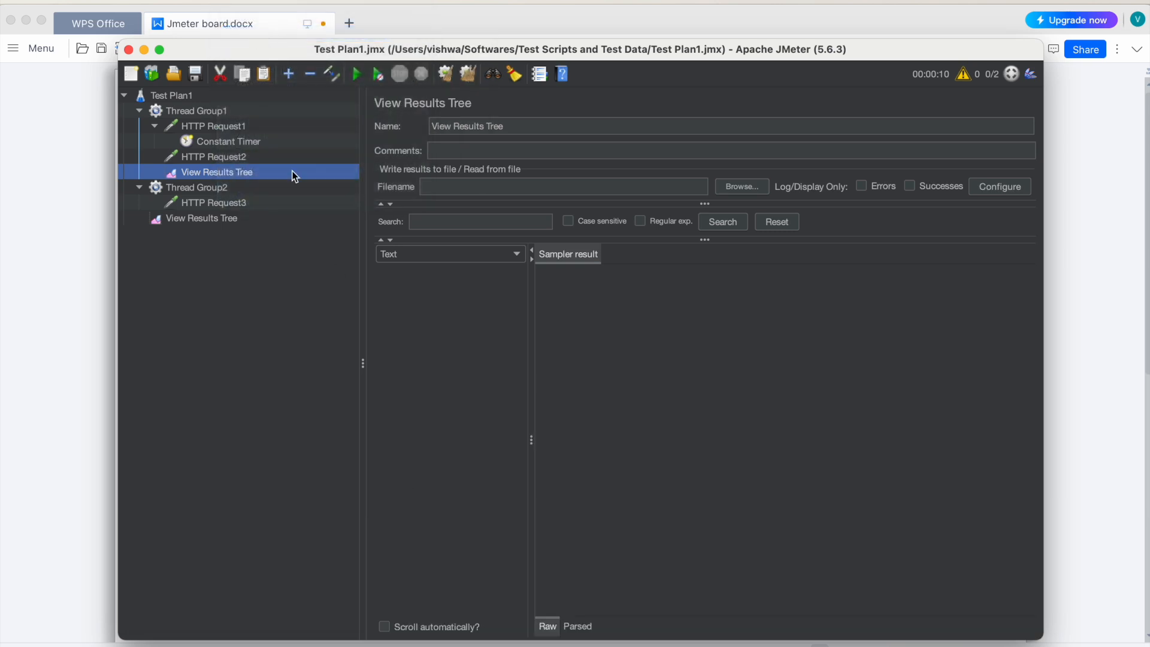
- Open the Generate HTML report dialog to view its results file, user.properties and output directory fields, and close it
click(293, 3)
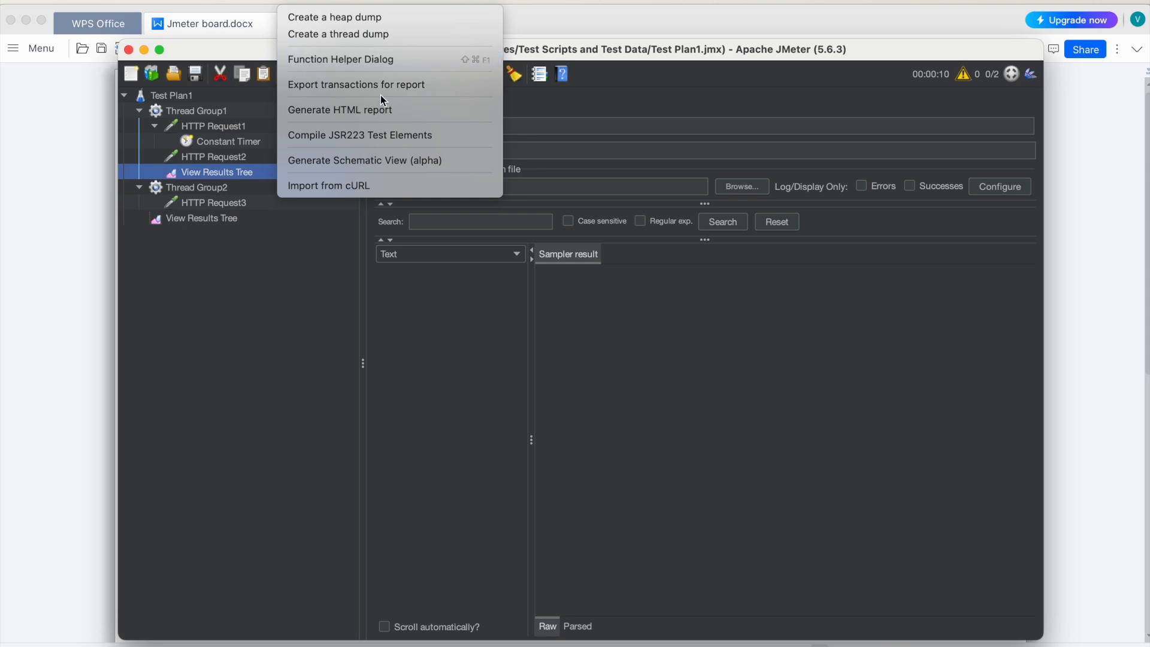
click(329, 113)
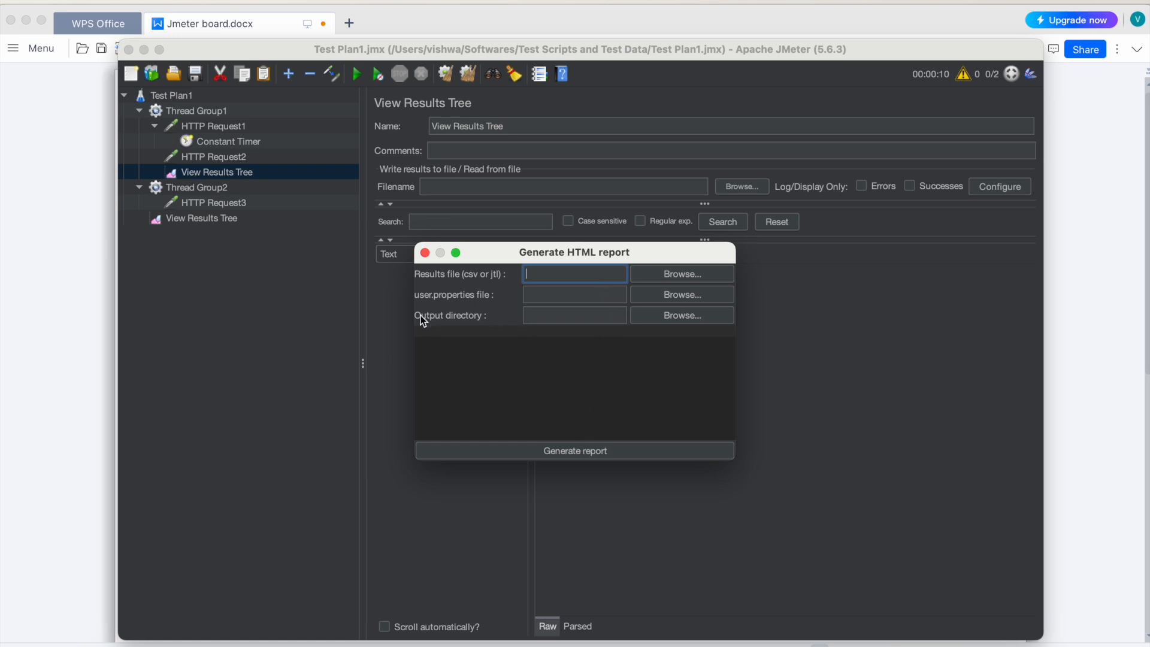
click(425, 252)
click(297, 1)
mouse_move(336, 1)
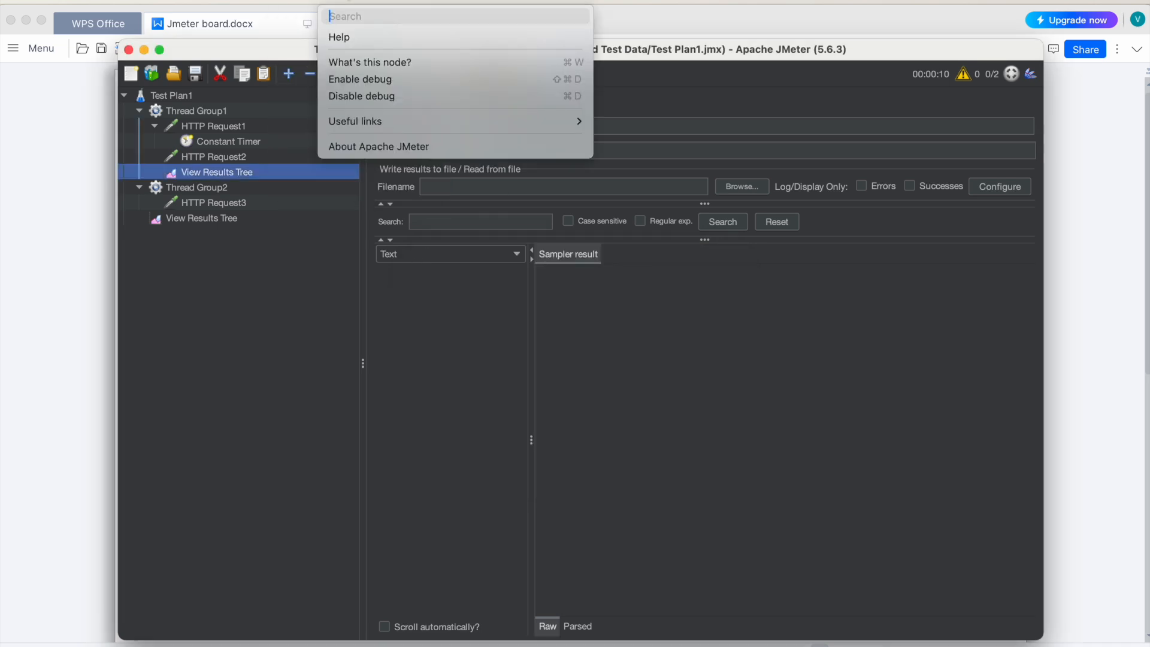
mouse_move(296, 1)
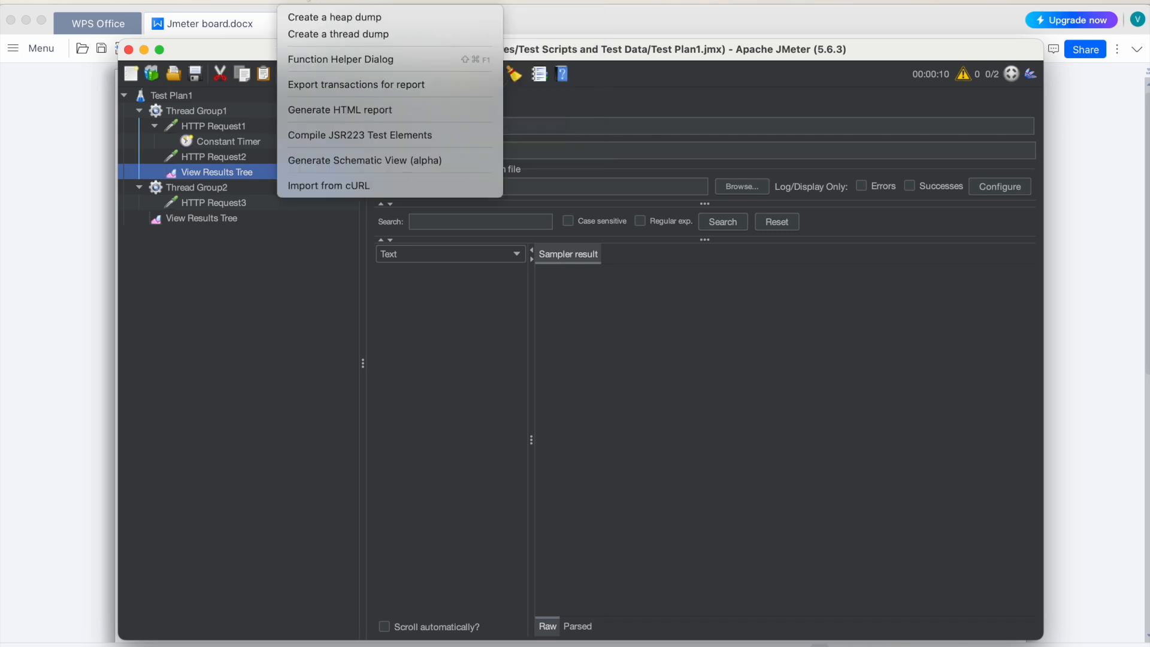
click(227, 311)
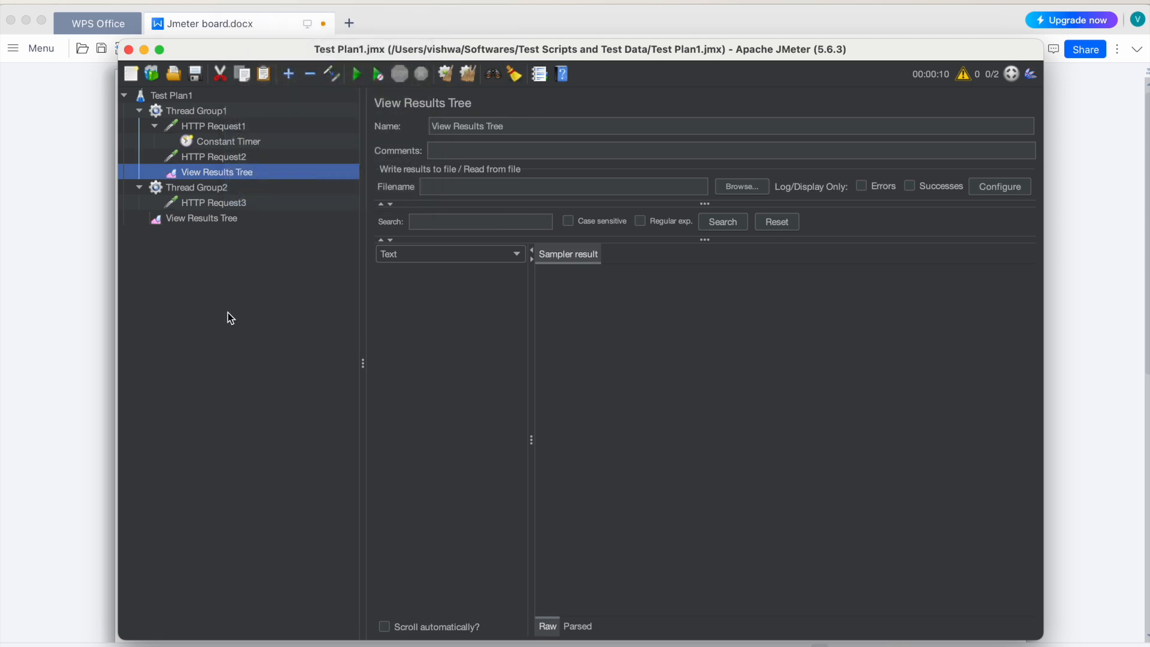